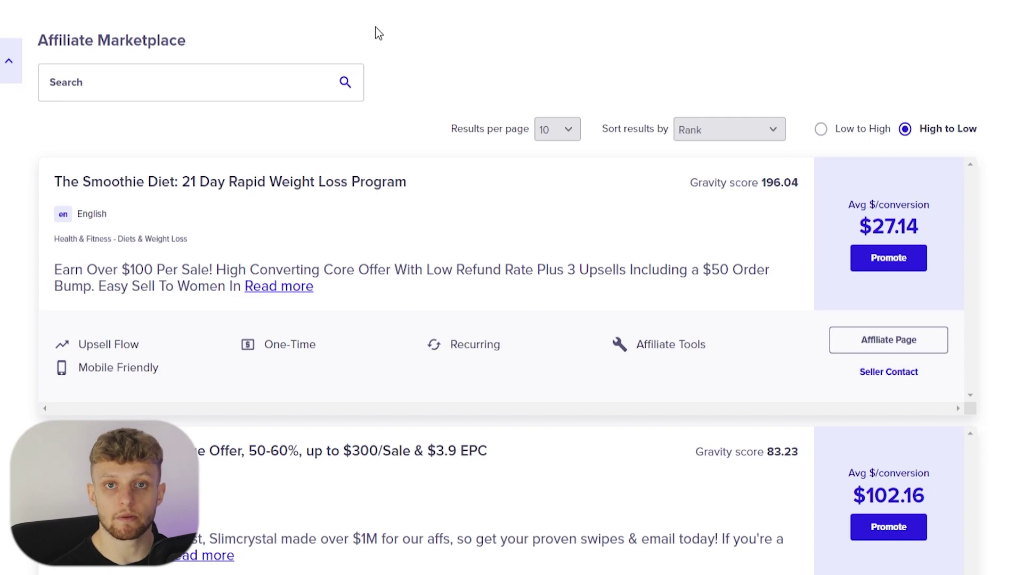
Step: Open The Smoothie Diet sales page from the listing
scroll(274, 226, "down", 5)
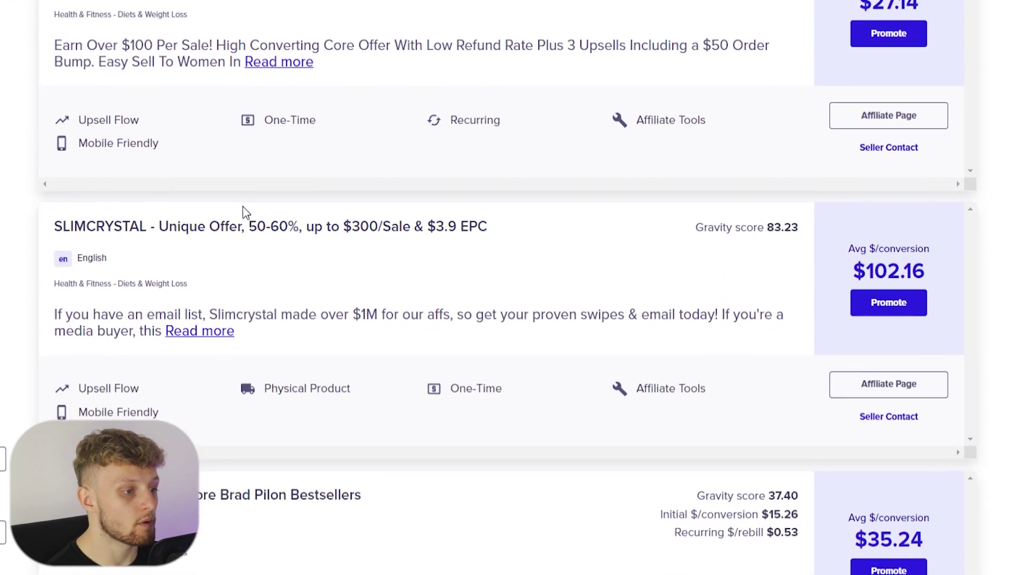
scroll(245, 213, "down", 3)
scroll(953, 154, "up", 4)
scroll(953, 155, "up", 4)
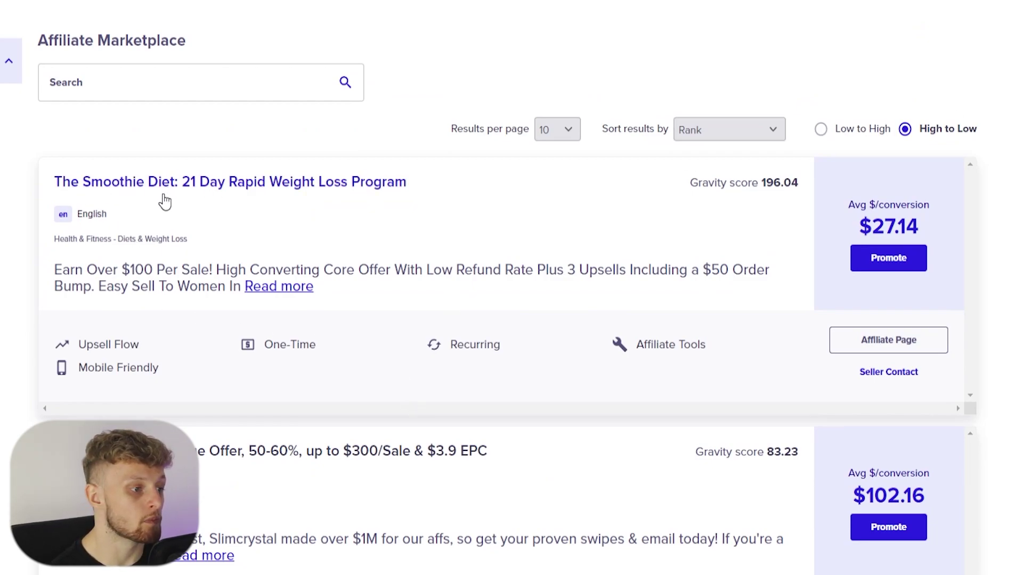
left_click(325, 183)
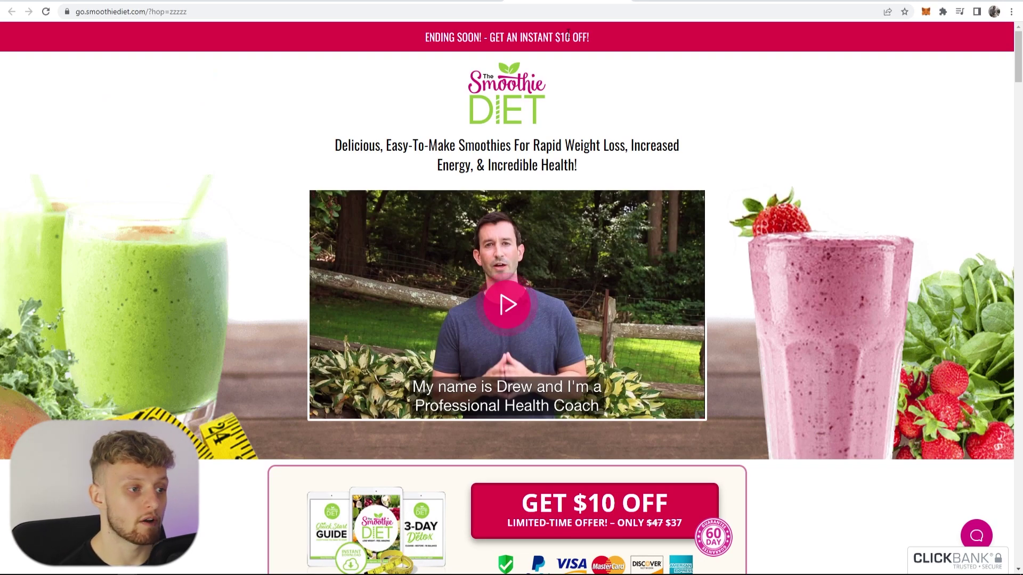
Step: Scroll through The Smoothie Diet sales page to review its content
scroll(560, 72, "down", 1)
scroll(586, 134, "down", 1)
scroll(623, 199, "down", 3)
scroll(623, 202, "down", 3)
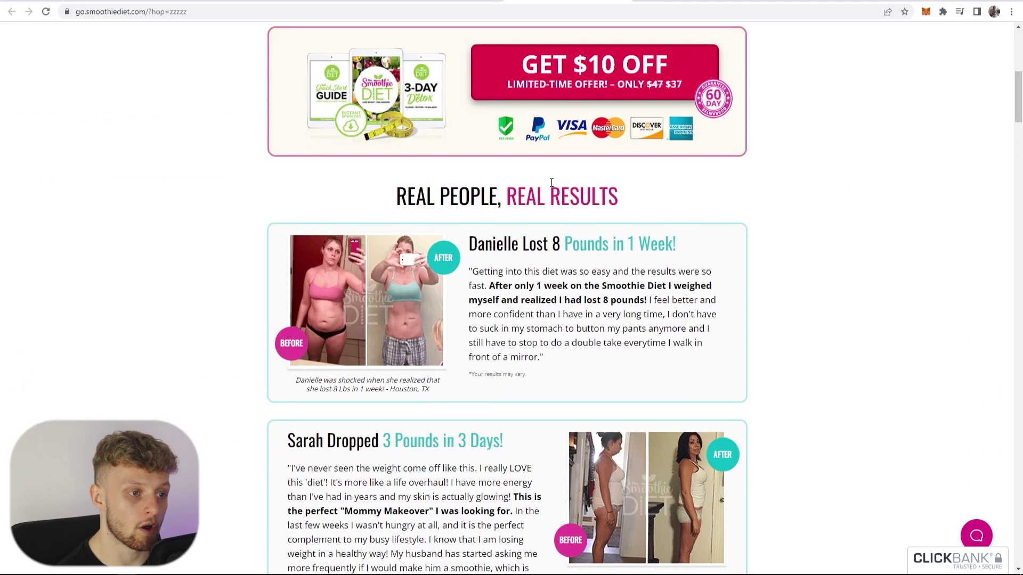
scroll(628, 167, "up", 1)
scroll(588, 171, "up", 1)
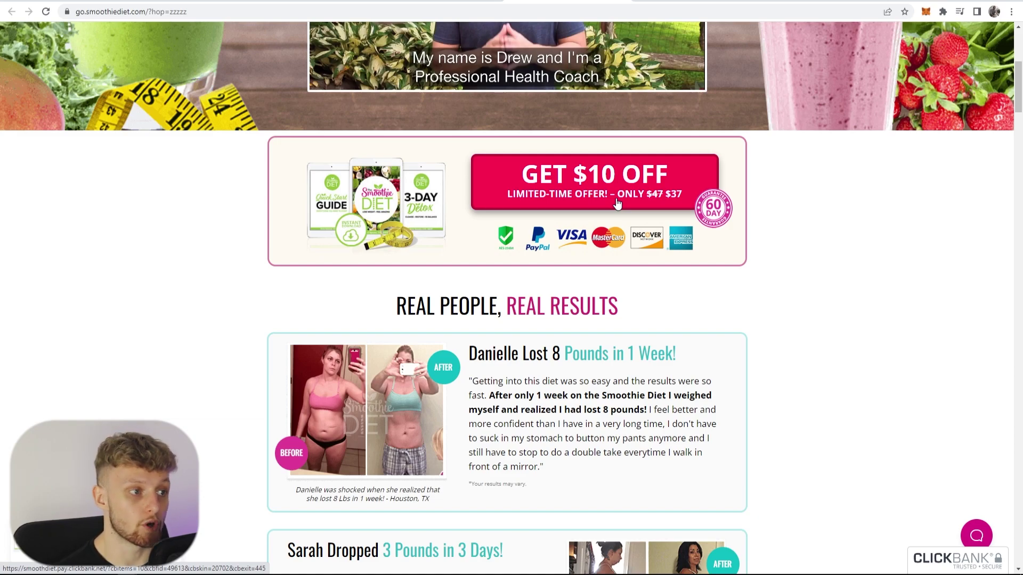
scroll(617, 203, "up", 6)
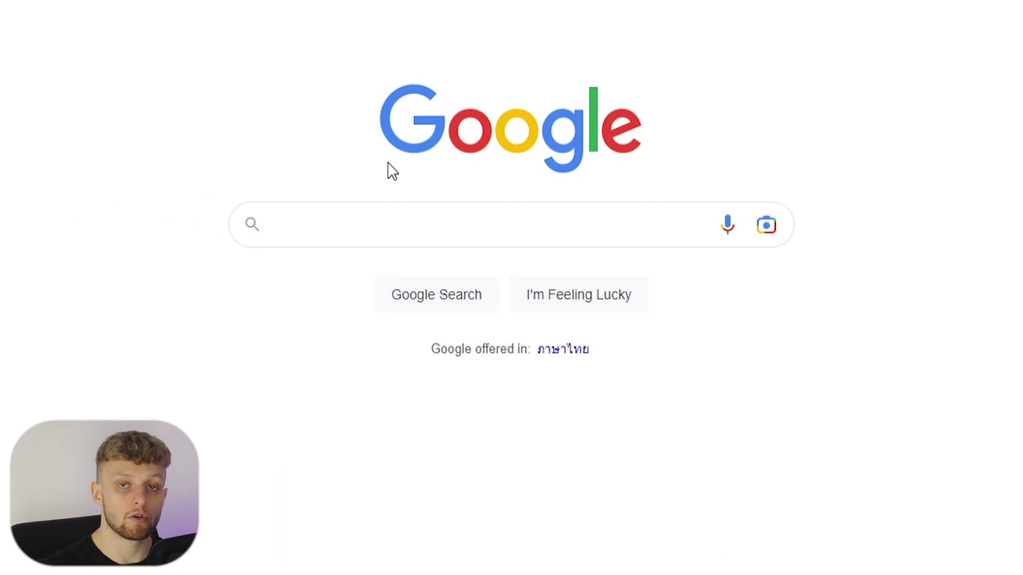
Step: Search Google for 'google sites' and open the Google Sites sign-in result
type("google sit")
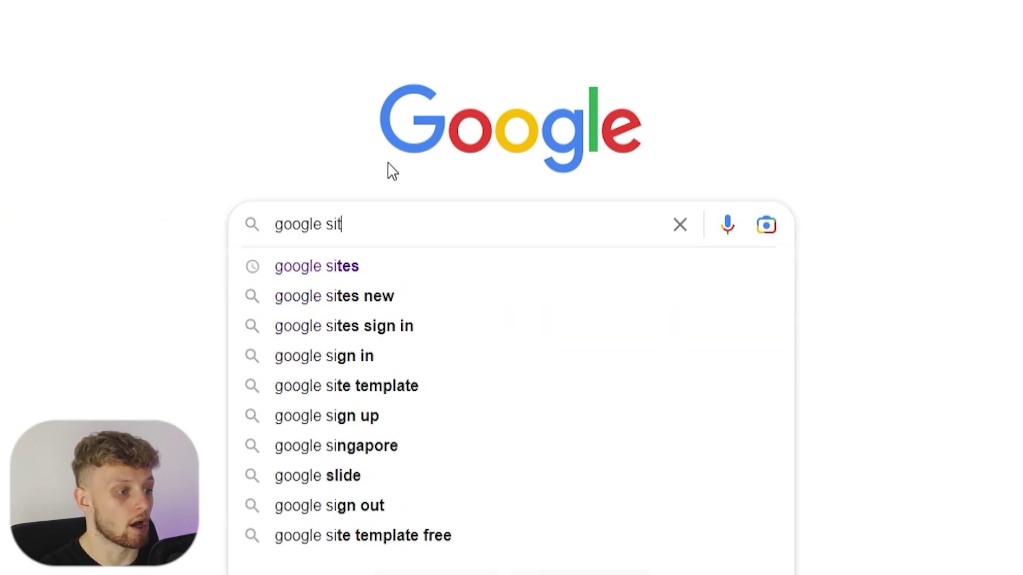
type("re")
key("BackSpace")
key("BackSpace")
type("es")
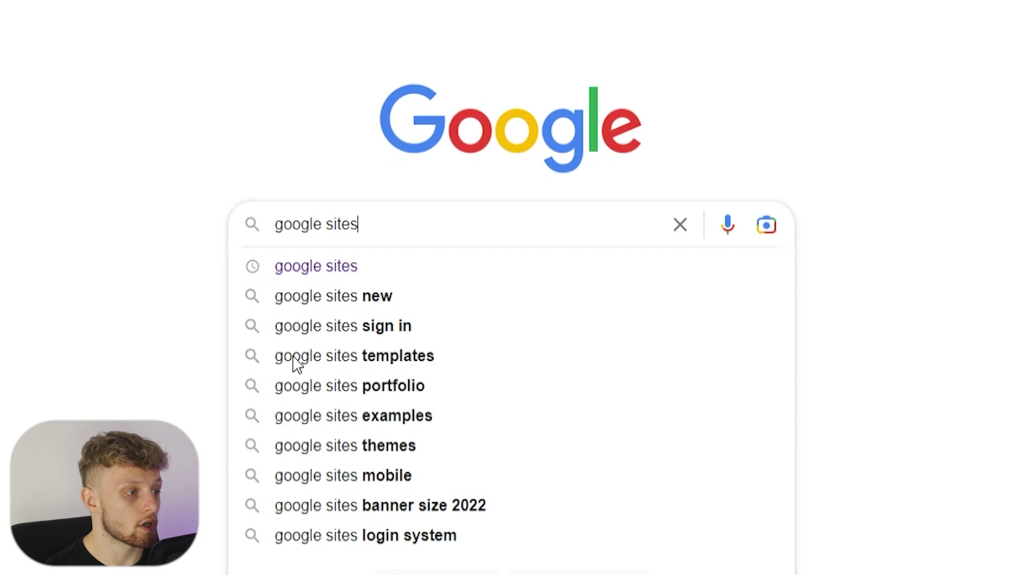
key("Return")
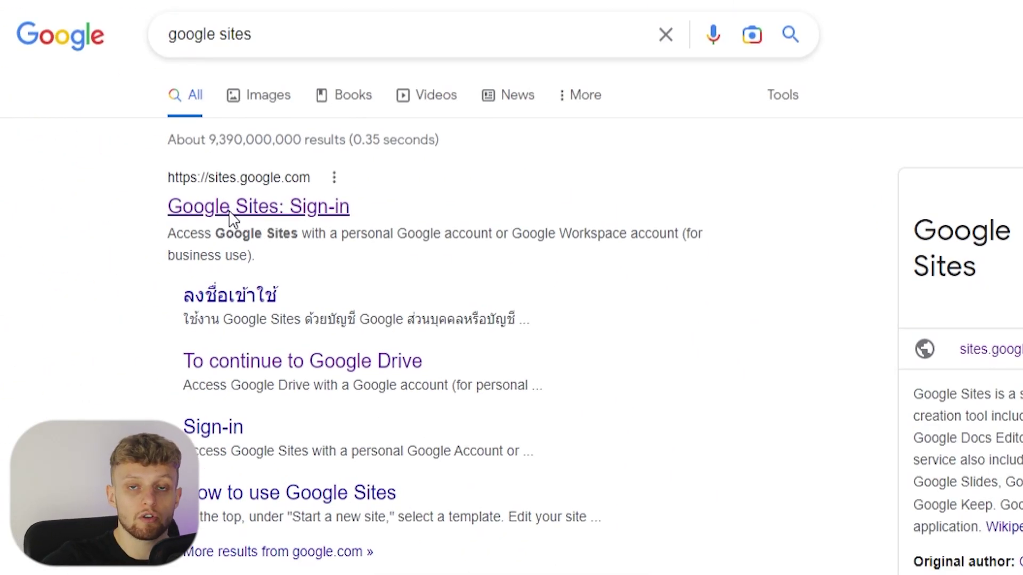
left_click(232, 209)
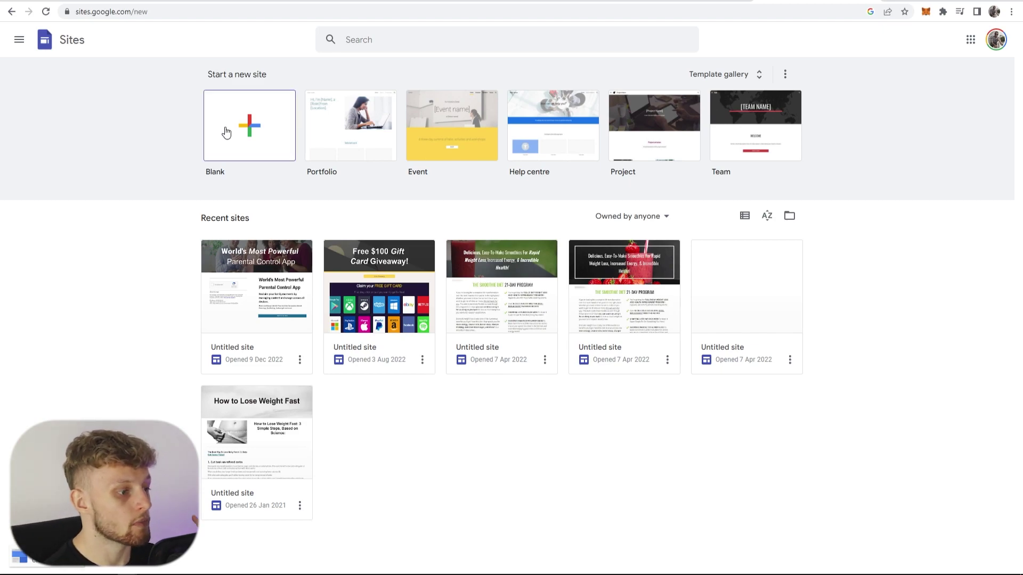
Step: Start a blank site, then select the sales page headline for copying
left_click(261, 123)
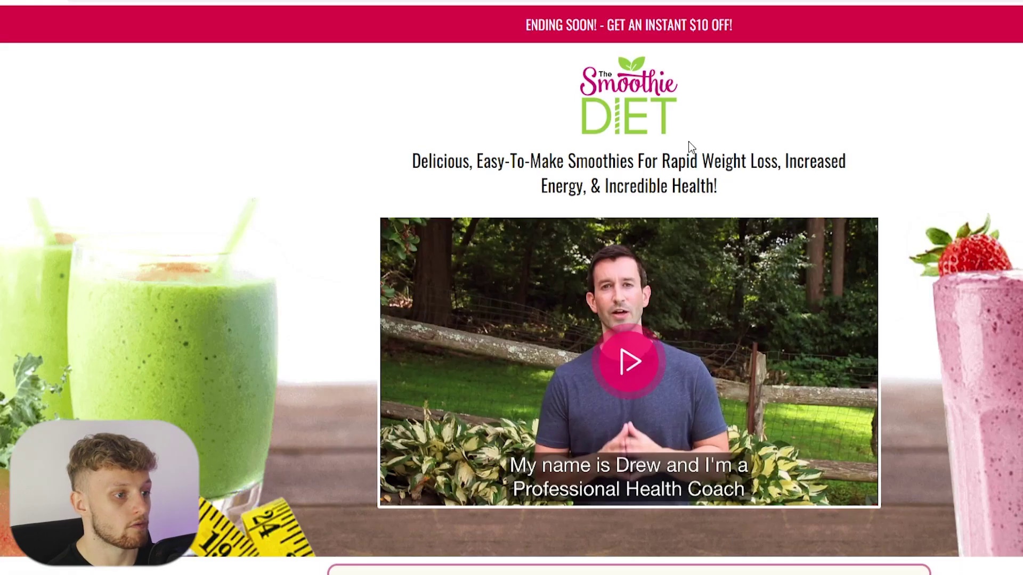
left_click_drag(414, 160, 892, 185)
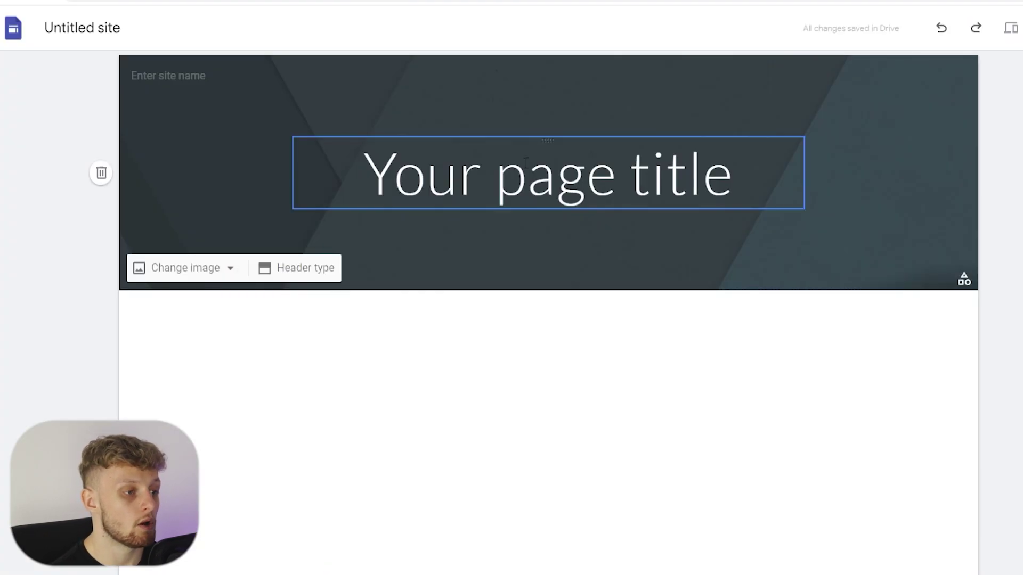
Step: Replace the placeholder page title with the pasted Smoothie Diet headline
left_click(522, 175)
triple_click(522, 176)
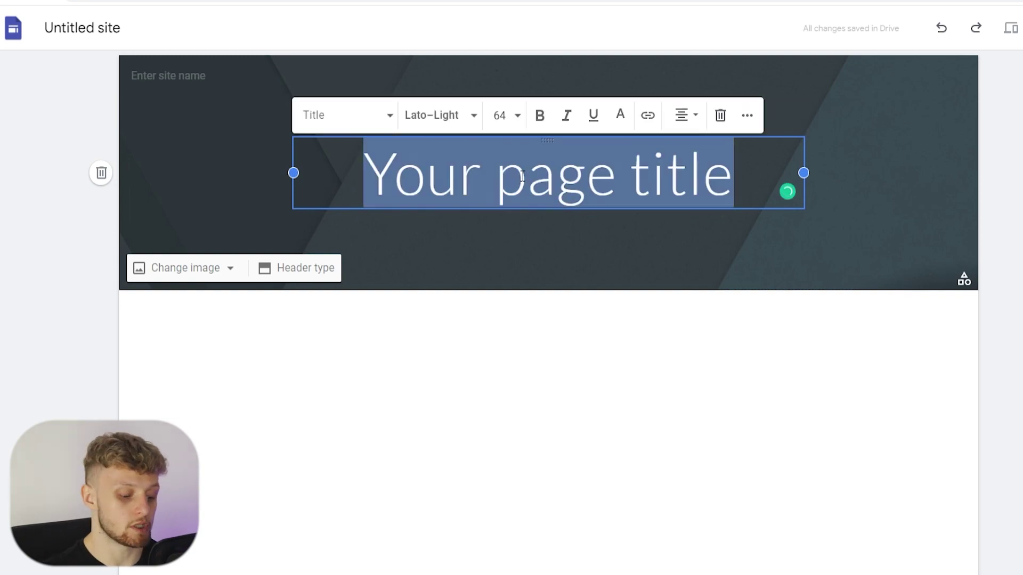
type("Delicious, Easy-To-Make Smoothies For Rapid Weight Loss, Increased Energy, & Incredible Health!")
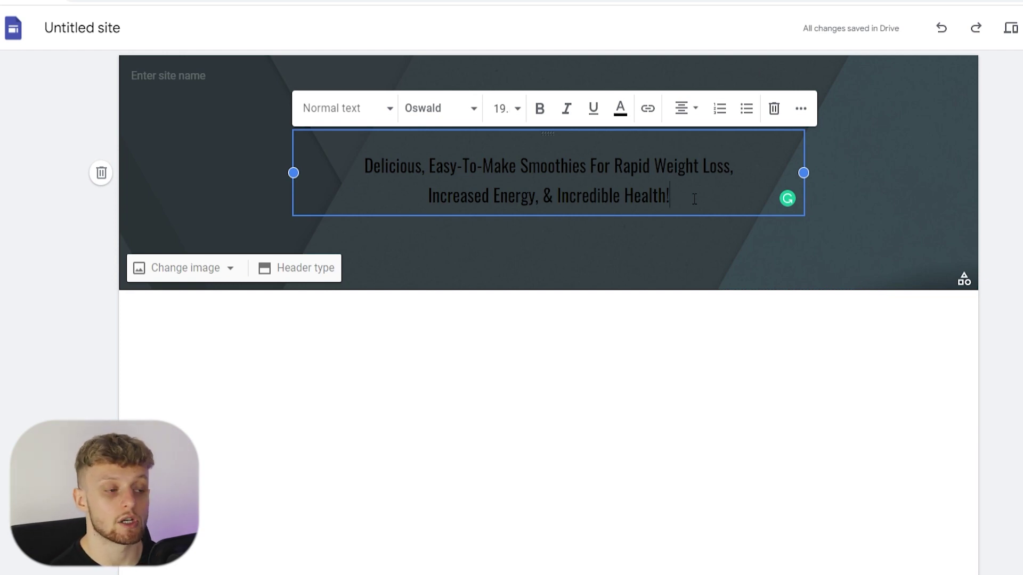
left_click_drag(694, 199, 354, 173)
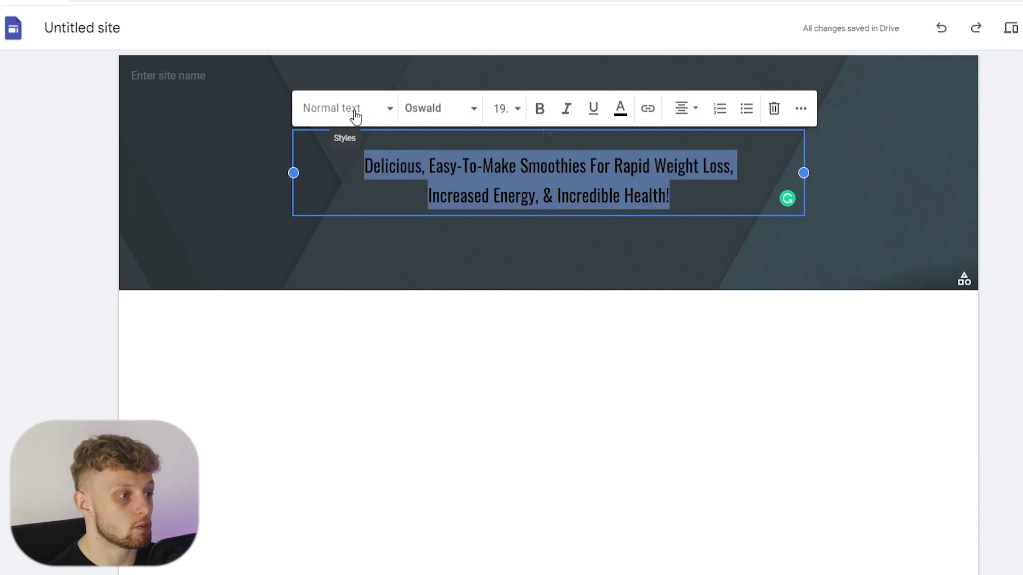
left_click(520, 169)
left_click_drag(670, 197, 363, 168)
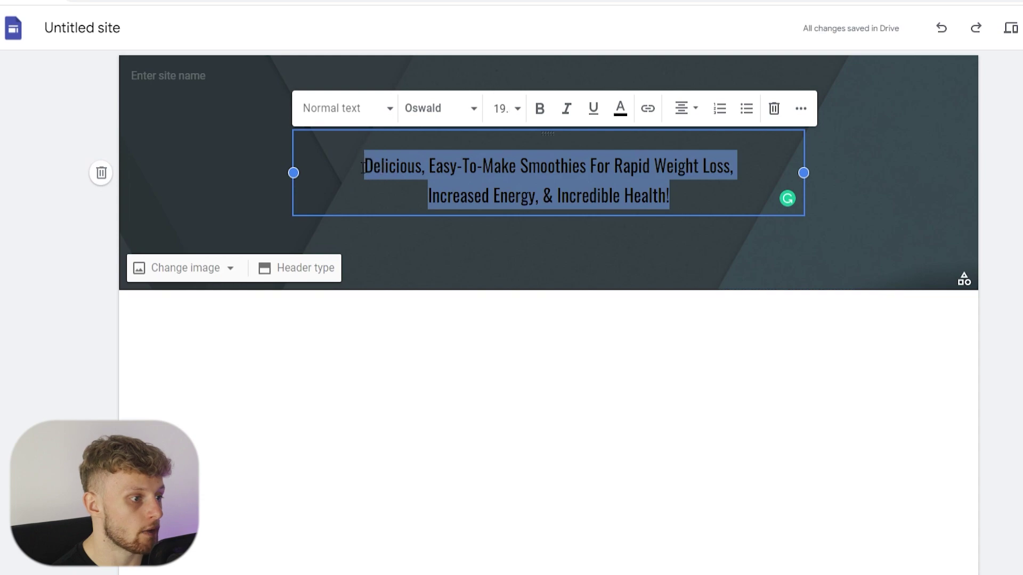
Step: Give the headline the Title style in Arial
left_click(383, 114)
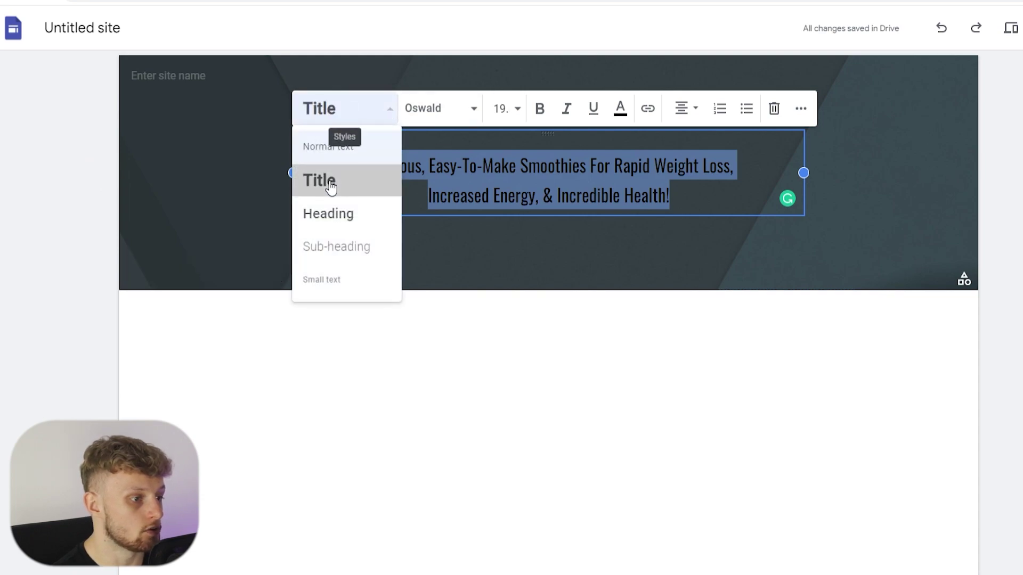
left_click(341, 181)
scroll(448, 138, "down", 3)
scroll(453, 137, "up", 3)
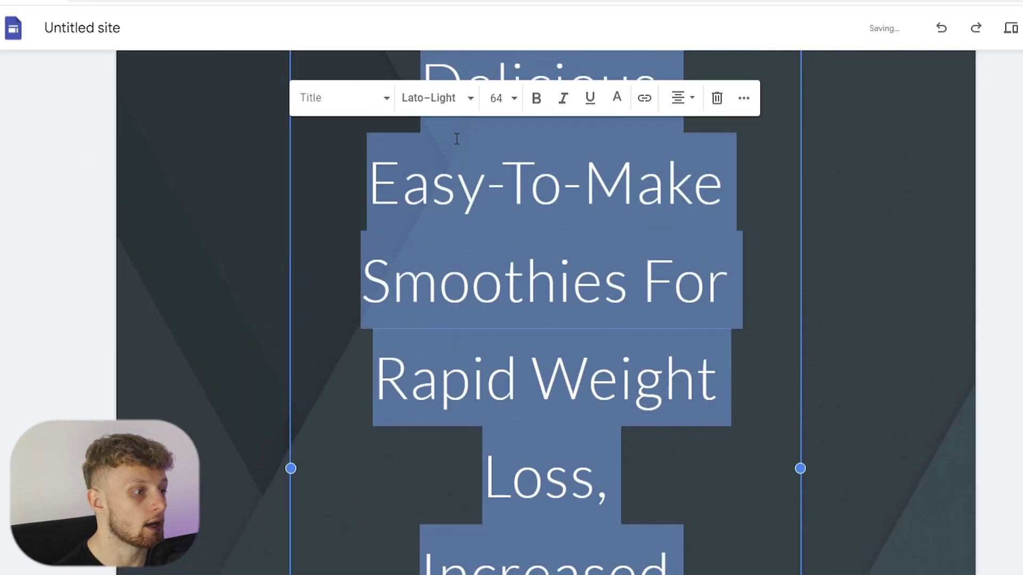
left_click(514, 84)
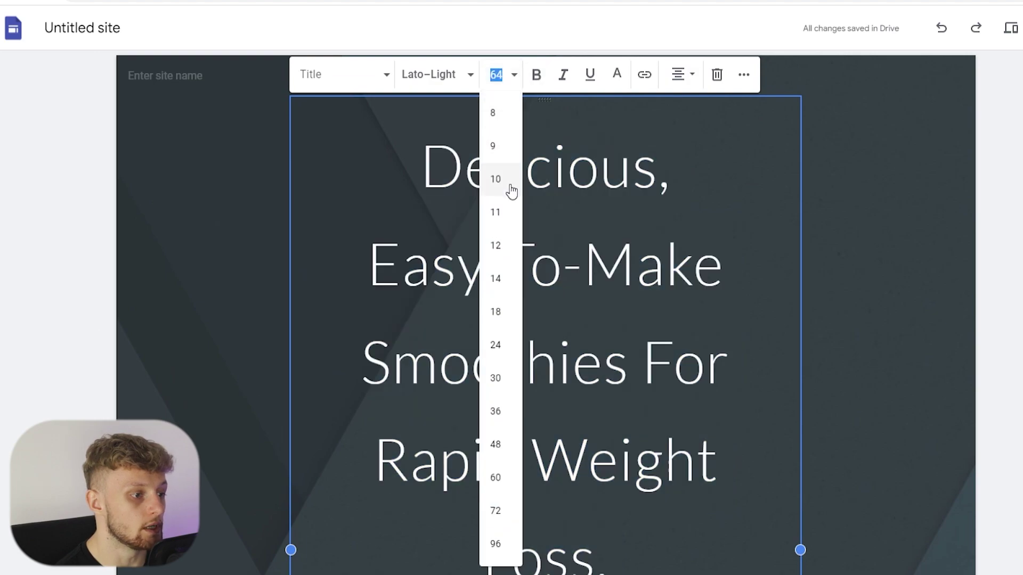
left_click(497, 445)
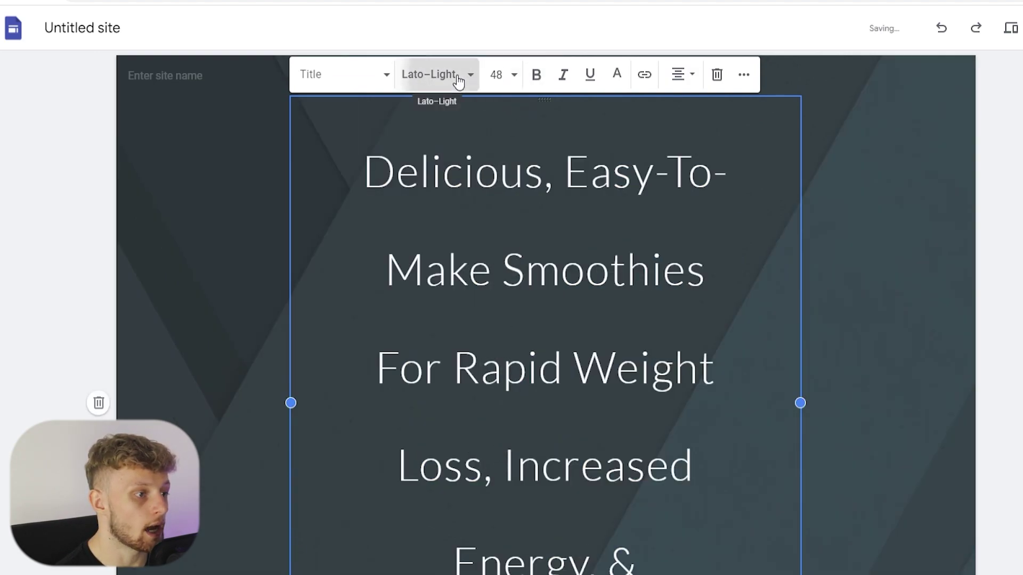
left_click(458, 76)
left_click(432, 199)
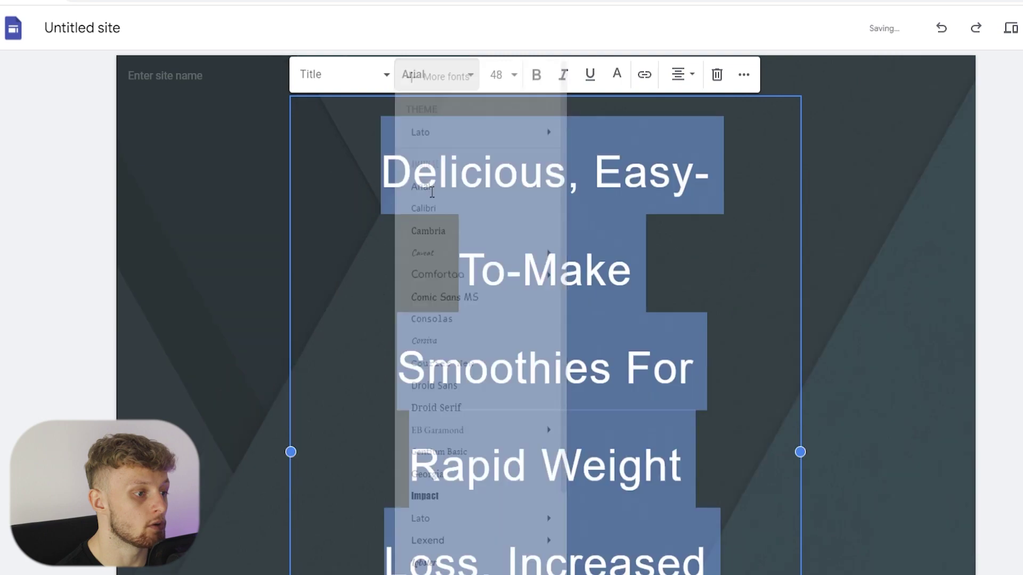
Step: Reduce the whole headline to font size 18
left_click(557, 254)
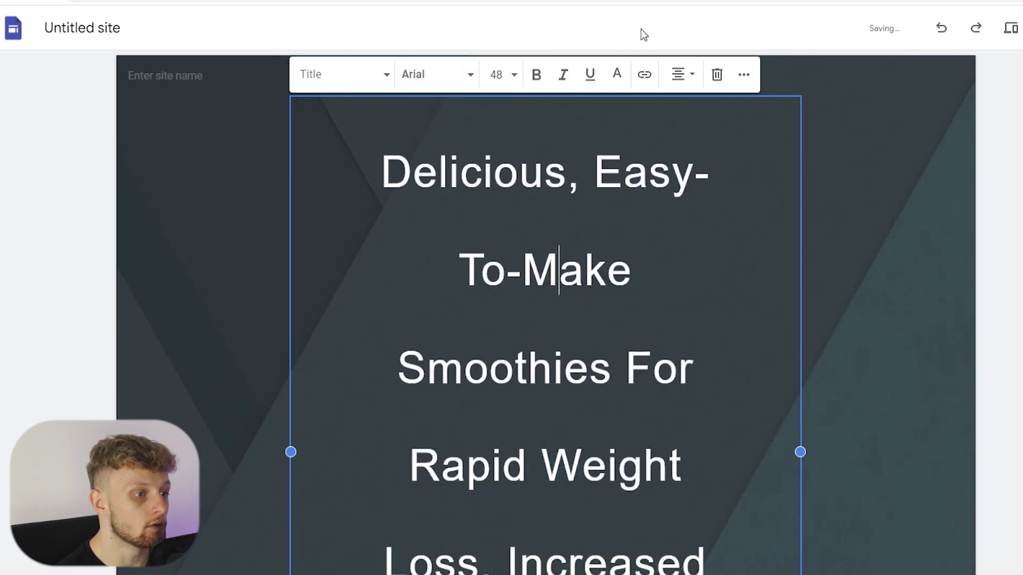
key("ctrl+a")
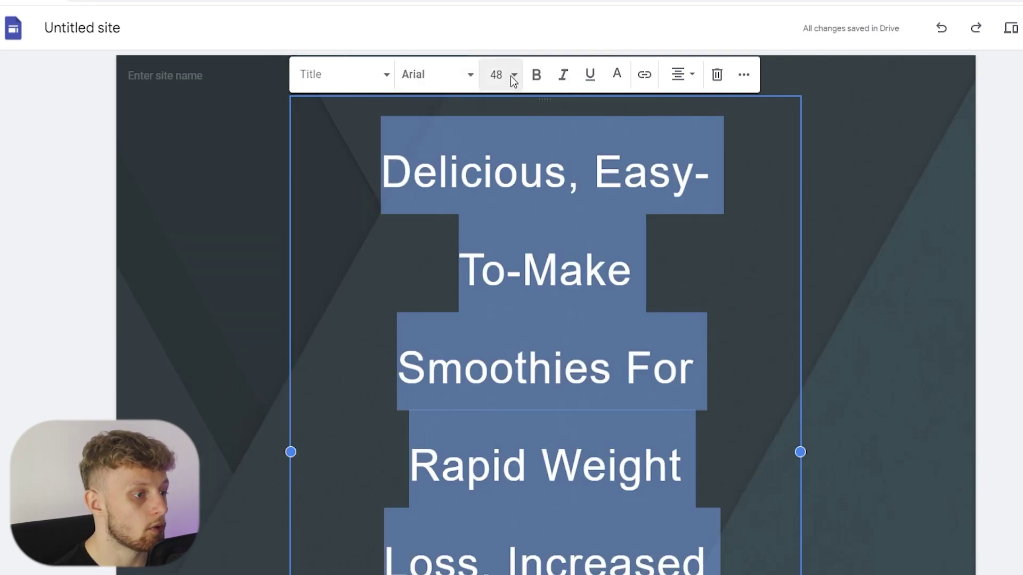
left_click(513, 76)
left_click(498, 310)
left_click(613, 203)
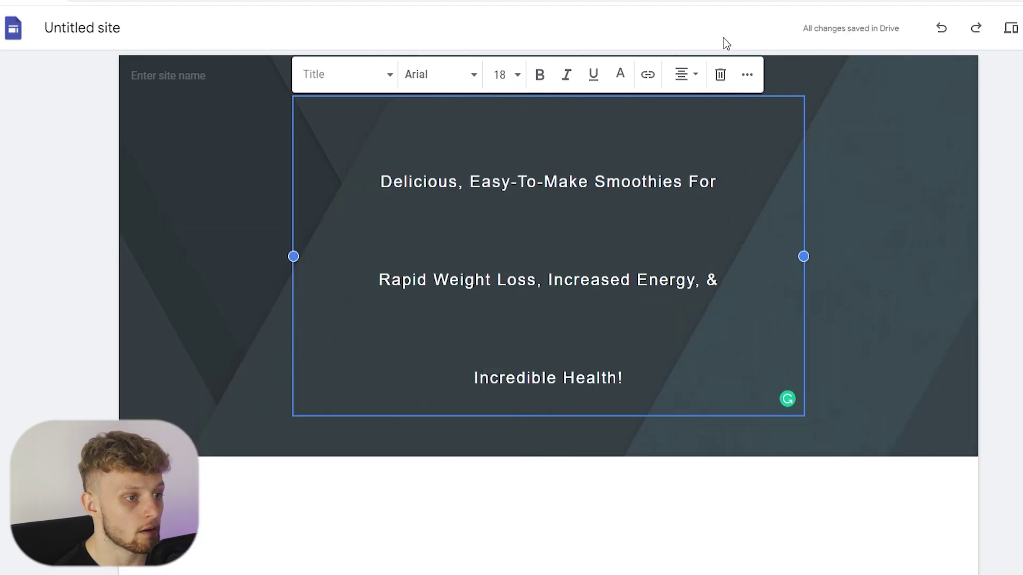
Step: Apply a custom 0.5 line spacing to the entire headline
key("ctrl+a")
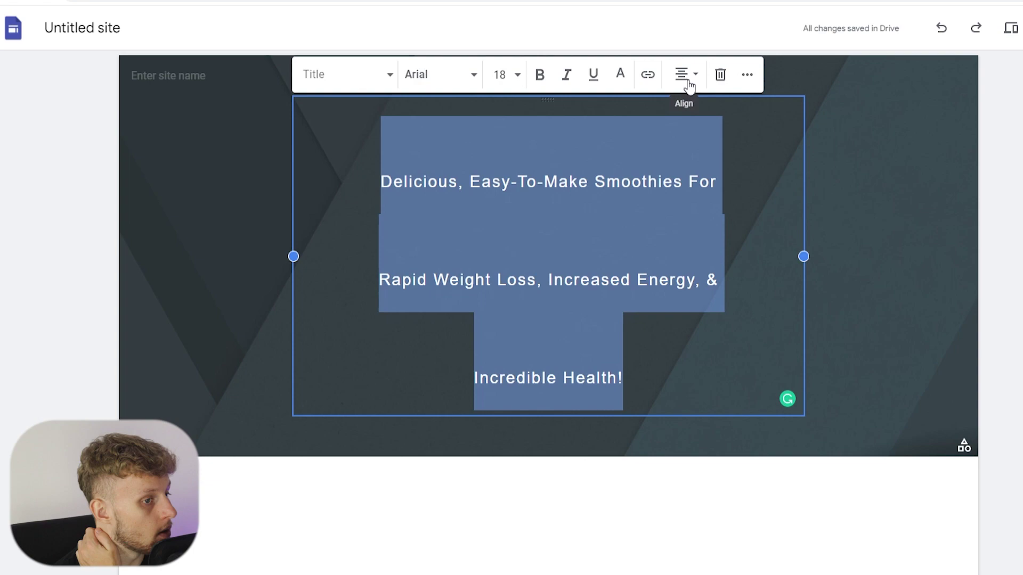
left_click(747, 74)
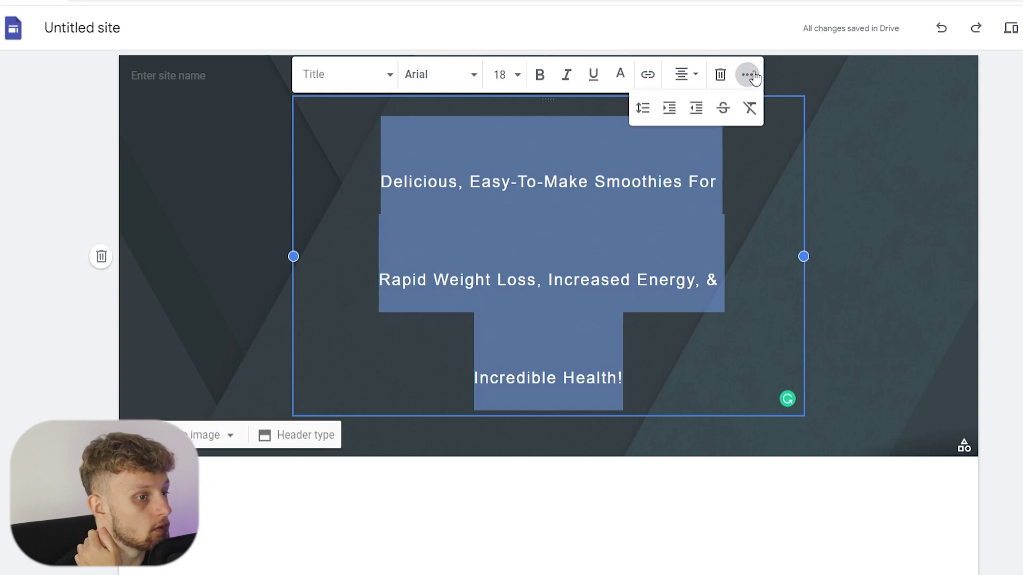
left_click(643, 108)
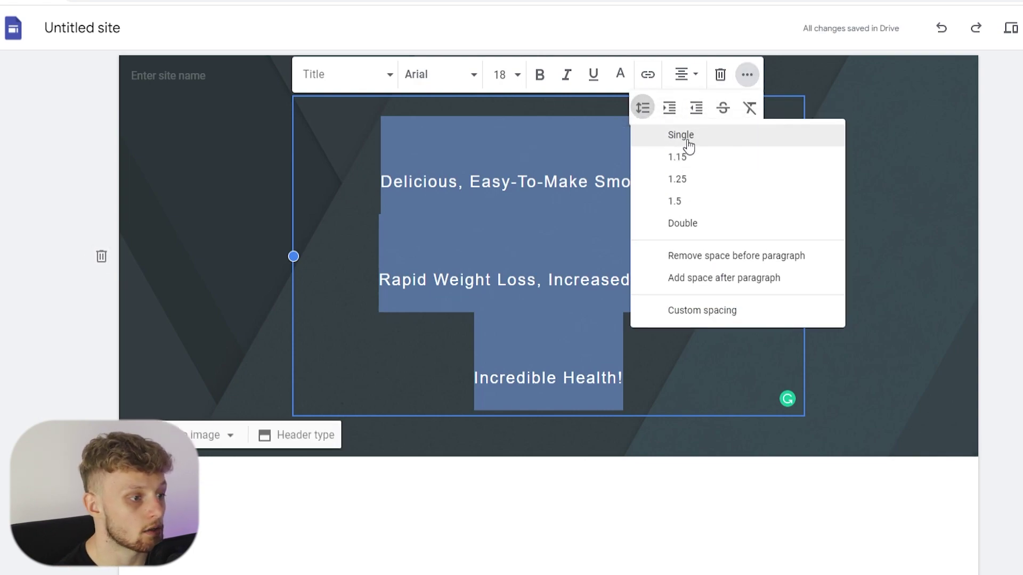
left_click(690, 140)
left_click(643, 108)
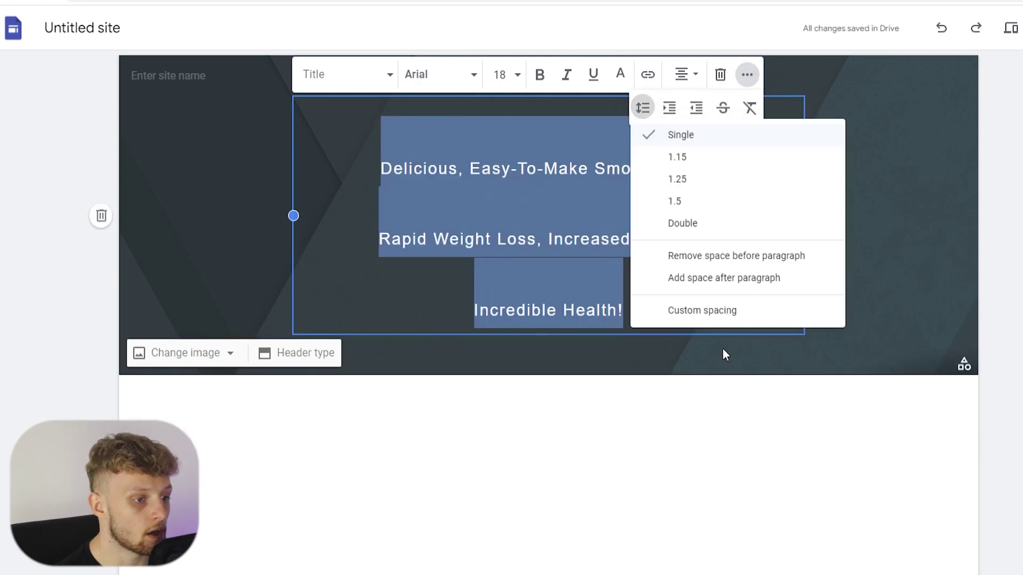
left_click(689, 311)
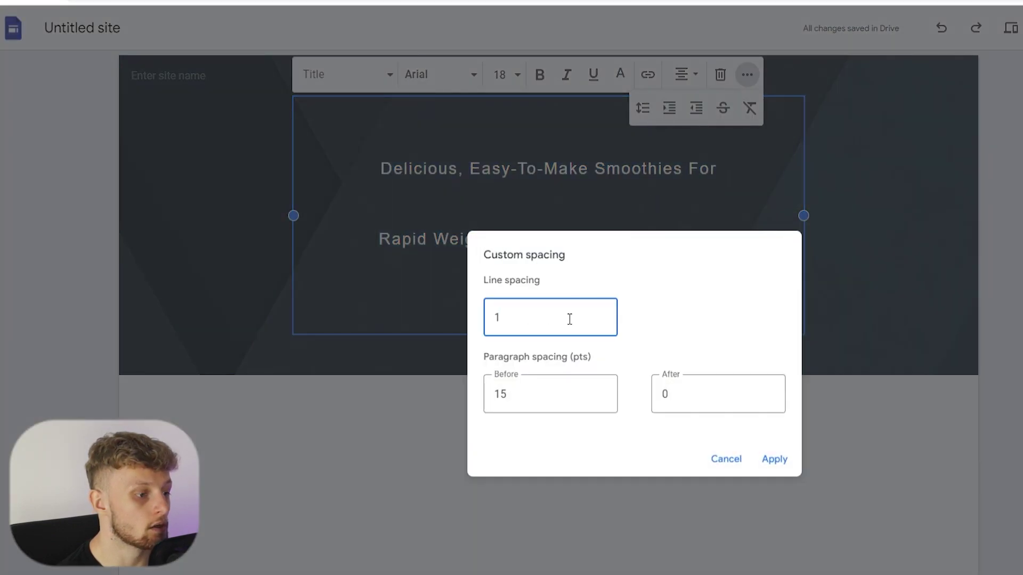
type("0")
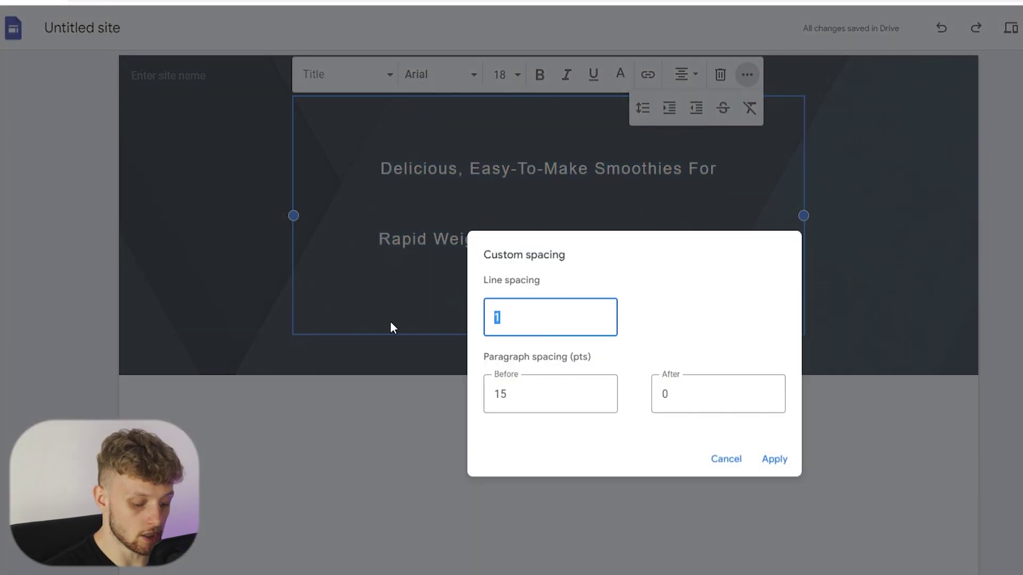
type(".5")
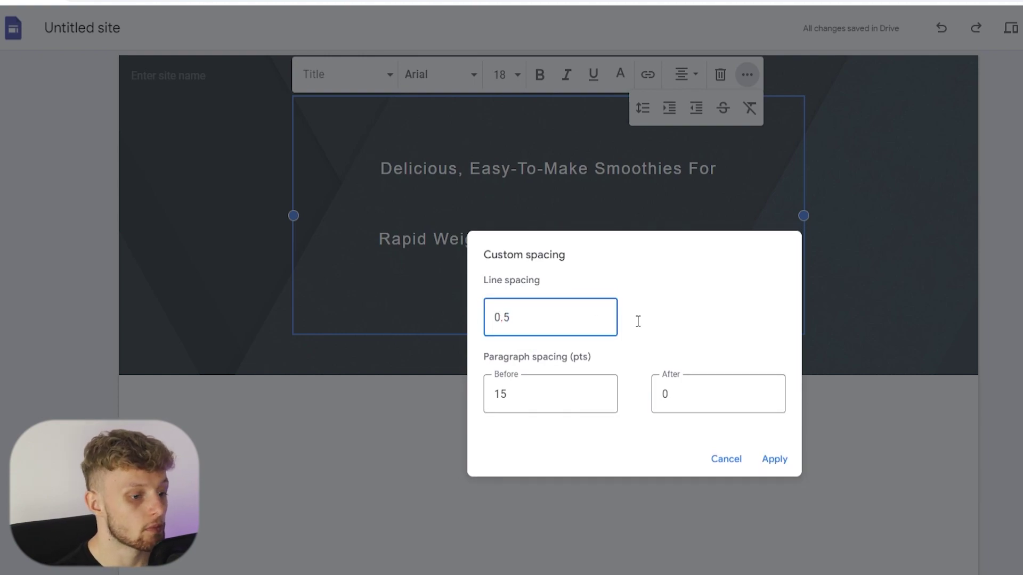
left_click(774, 458)
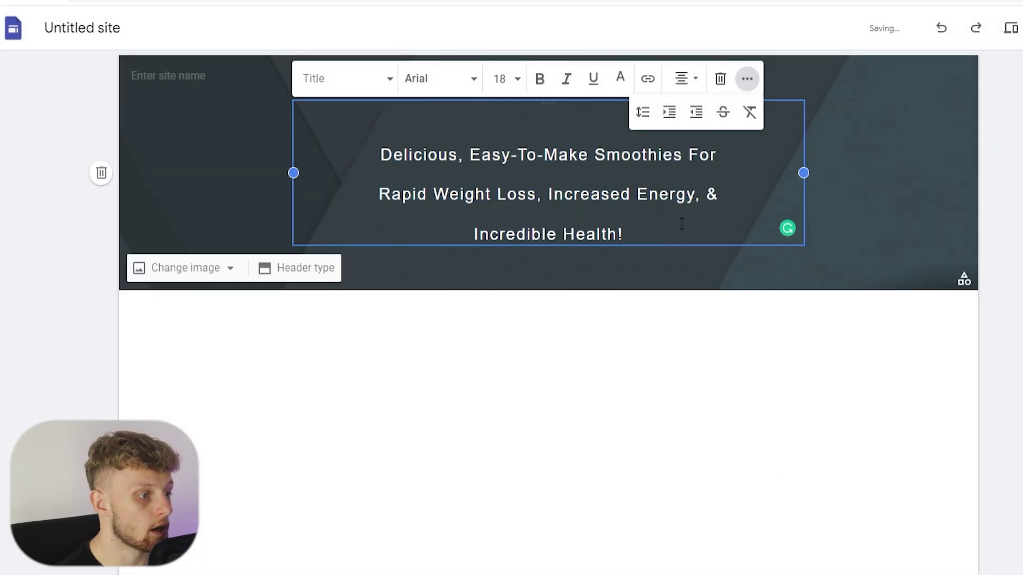
Step: Select the whole title and apply a bold Oswald font
left_click_drag(682, 223, 381, 156)
left_click(496, 164)
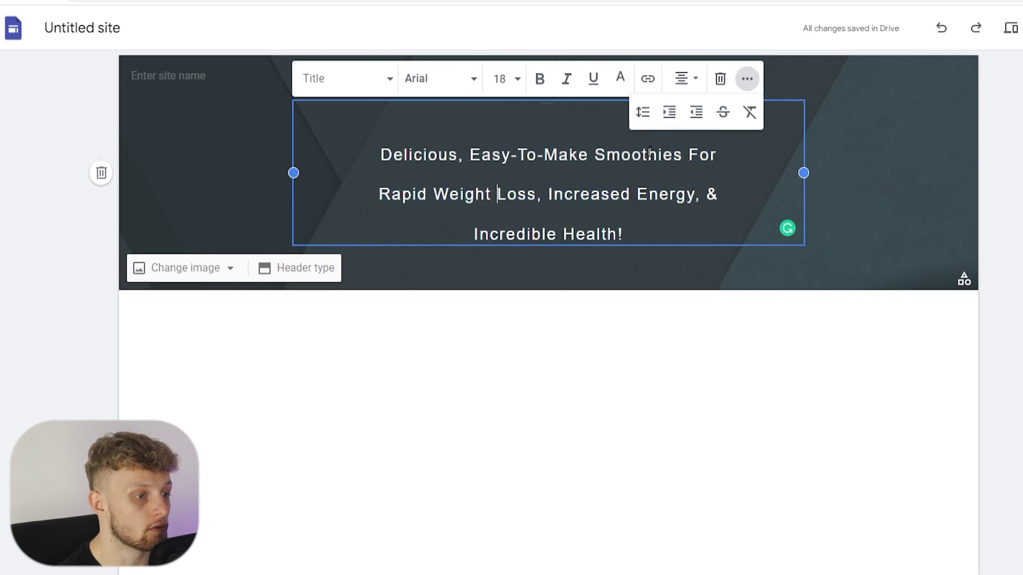
triple_click(658, 221)
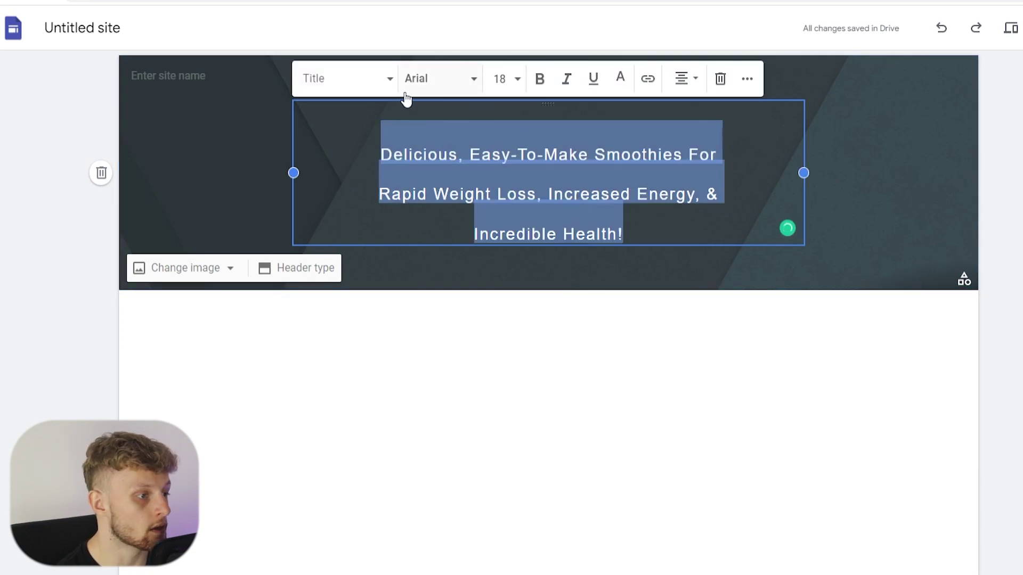
left_click(427, 79)
scroll(480, 373, "down", 1)
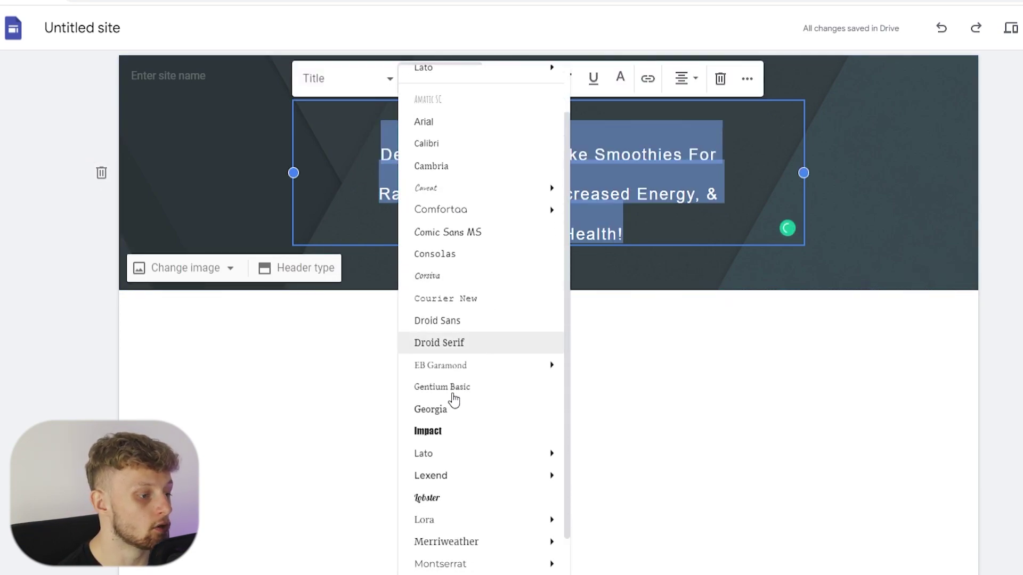
scroll(453, 426, "down", 1)
scroll(447, 426, "down", 2)
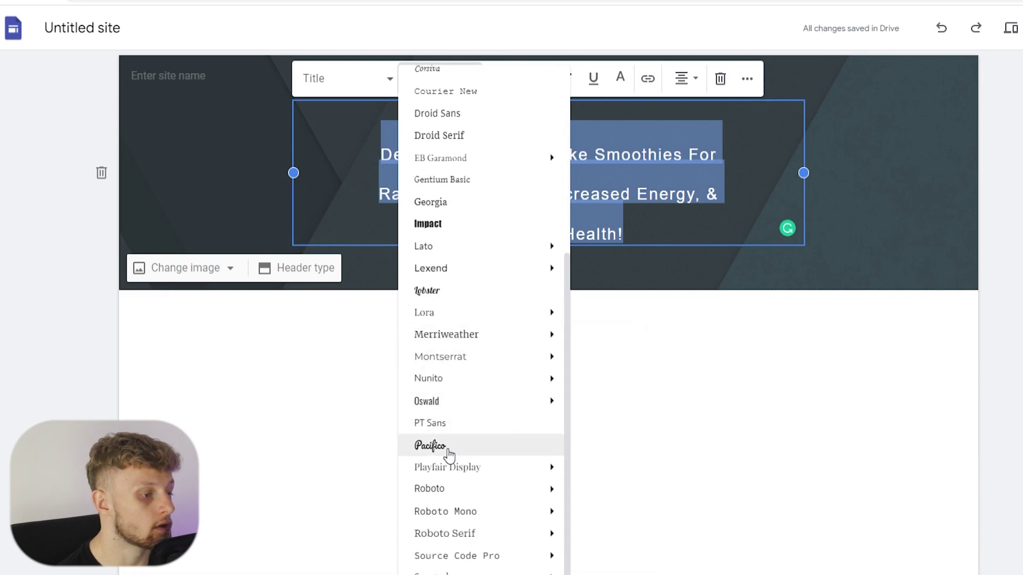
mouse_move(448, 402)
left_click(597, 523)
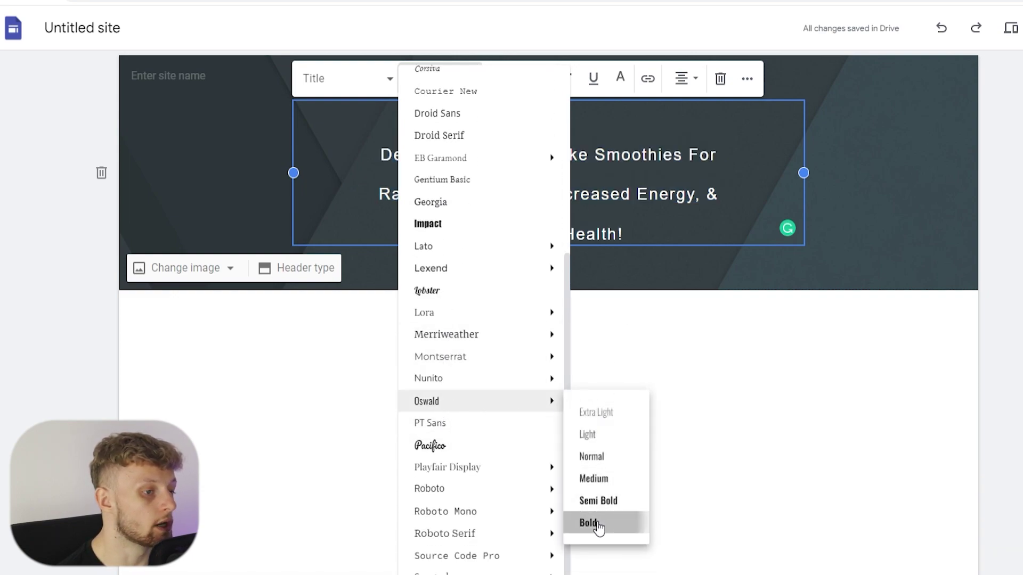
Step: Change the title font to Lexend Black at size 24
left_click_drag(616, 222, 373, 154)
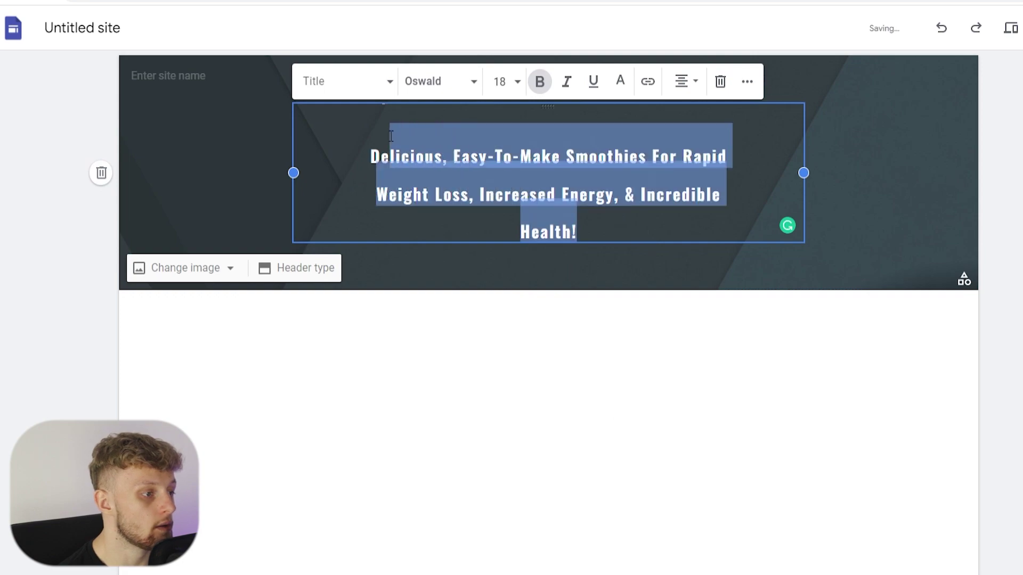
left_click(384, 82)
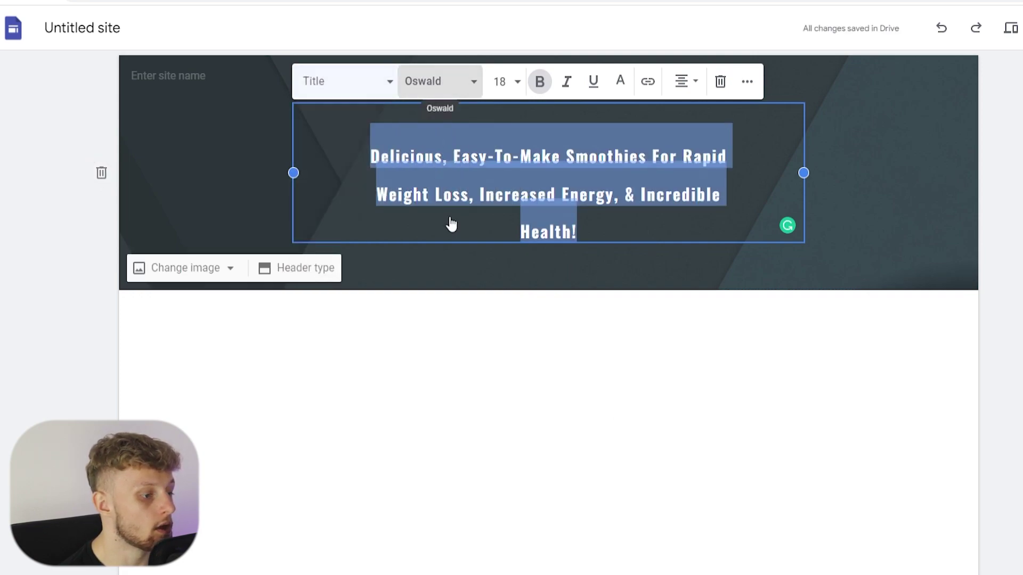
left_click(441, 81)
scroll(480, 432, "down", 5)
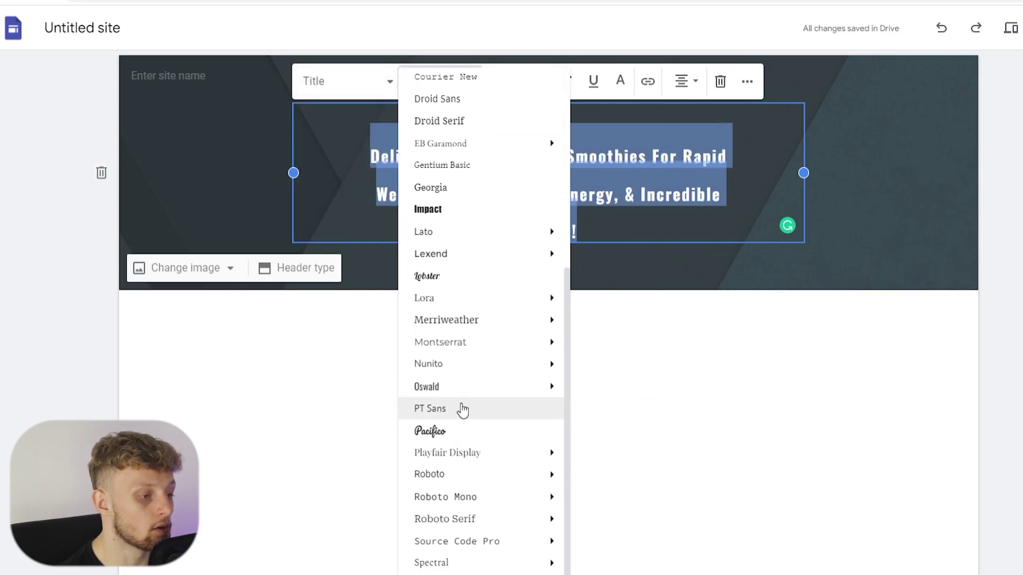
mouse_move(457, 541)
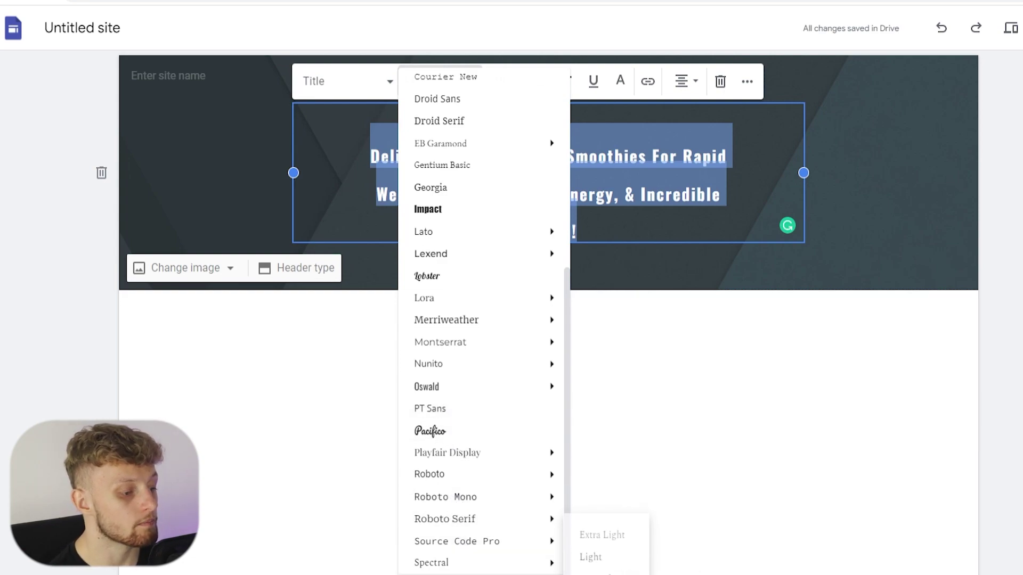
left_click(431, 253)
left_click(515, 80)
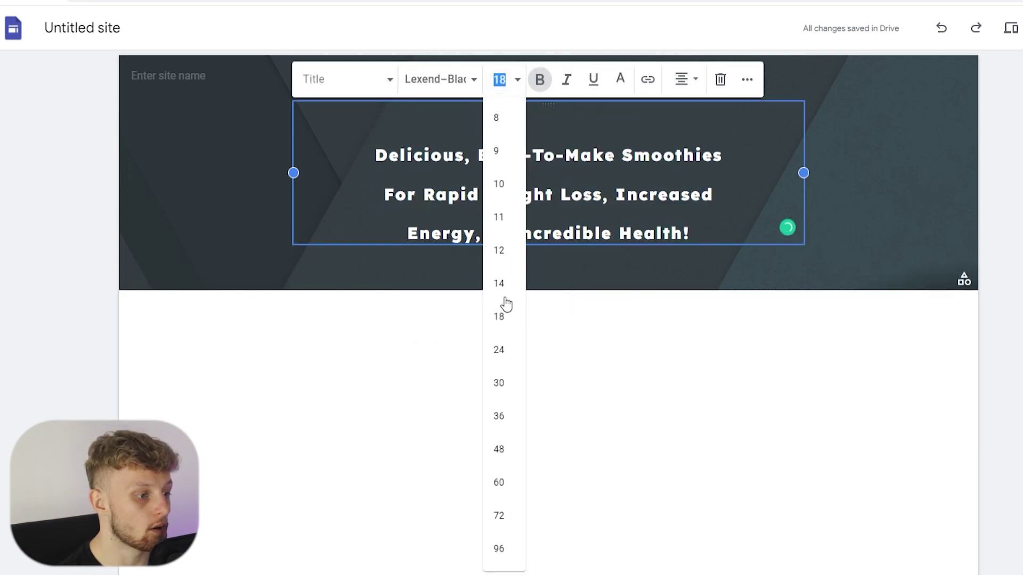
left_click(499, 350)
left_click(657, 351)
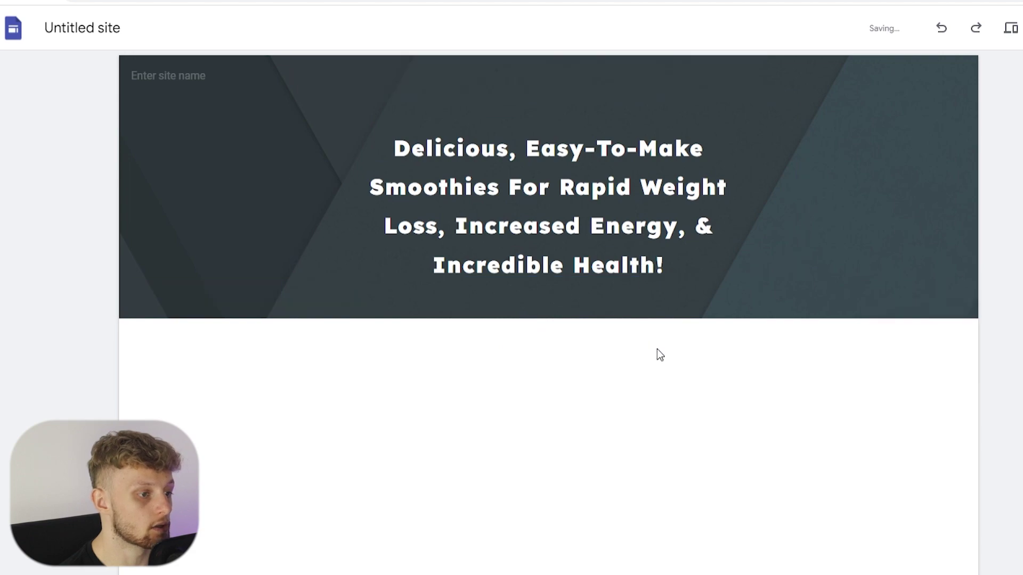
Step: Italicise 'Rapid Weight Loss' and 'Incredible Health!', and underline 'Rapid Weight Loss'
left_click(403, 136)
left_click(917, 151)
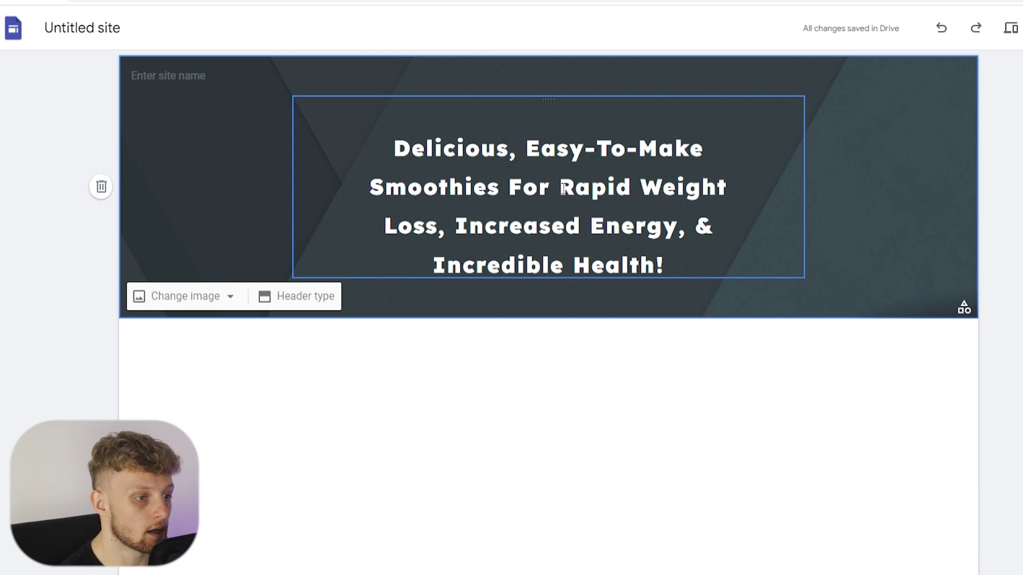
left_click_drag(561, 188, 438, 226)
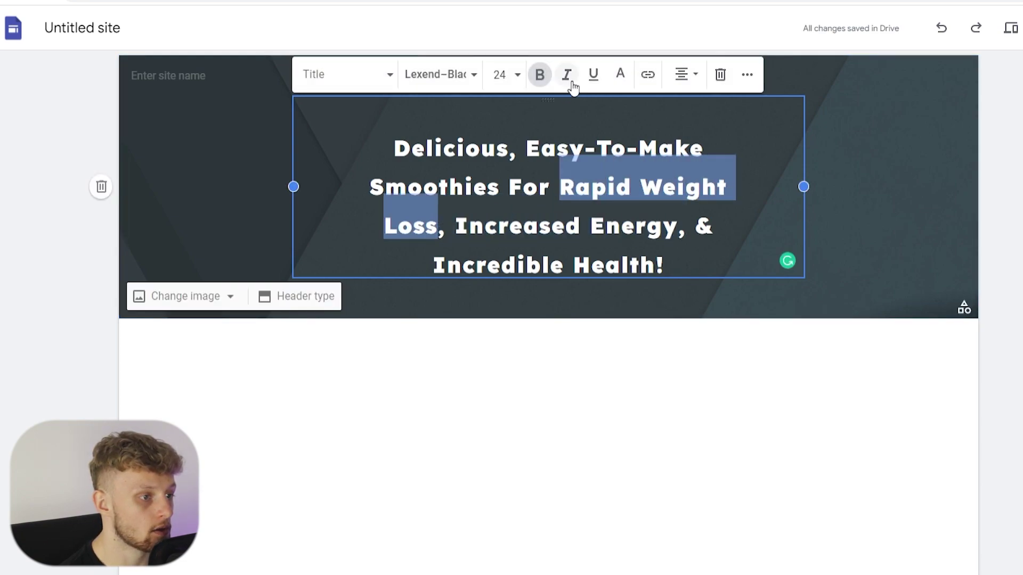
left_click(566, 75)
left_click(586, 265)
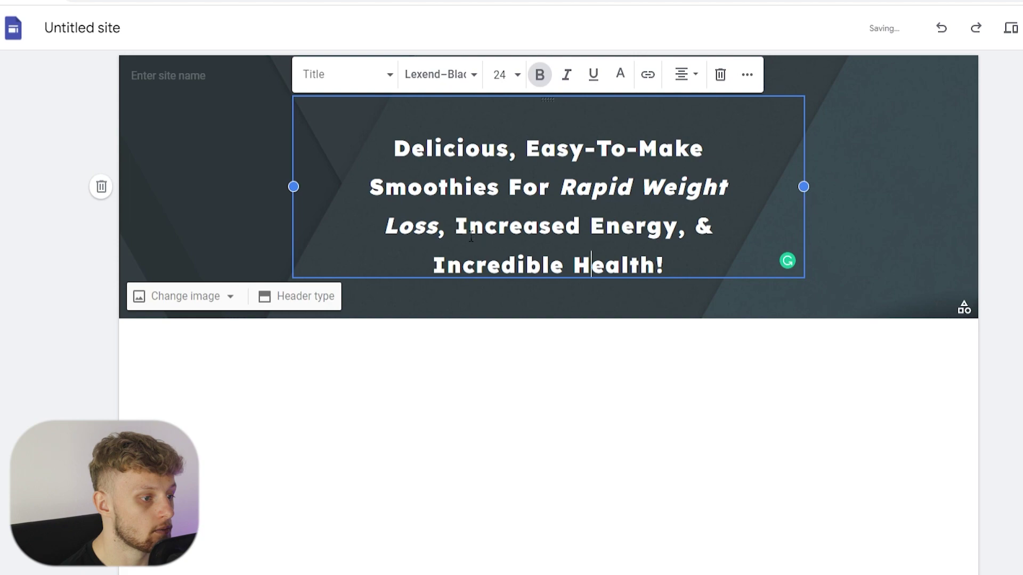
left_click_drag(438, 265, 665, 265)
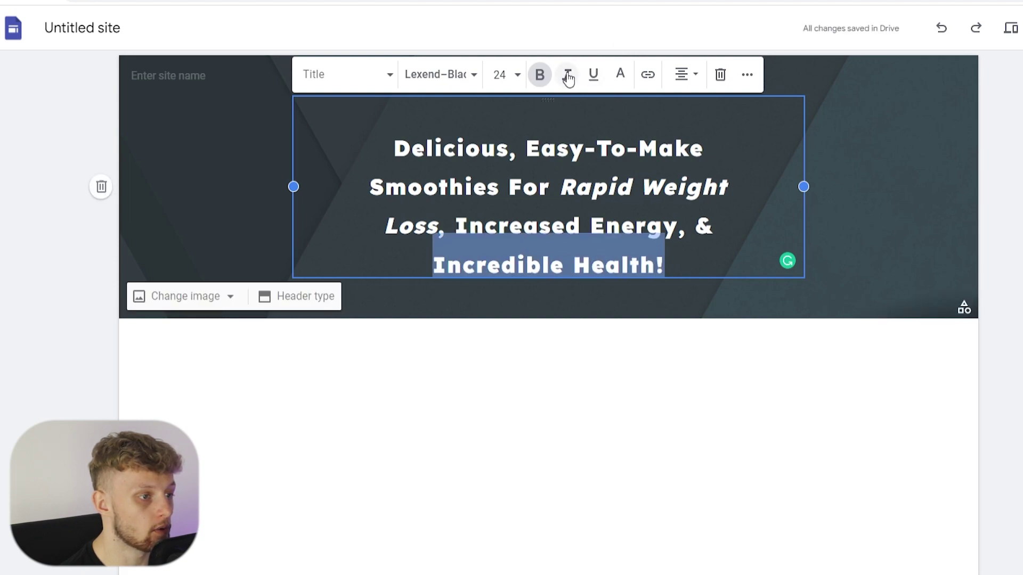
left_click(568, 75)
left_click(593, 226)
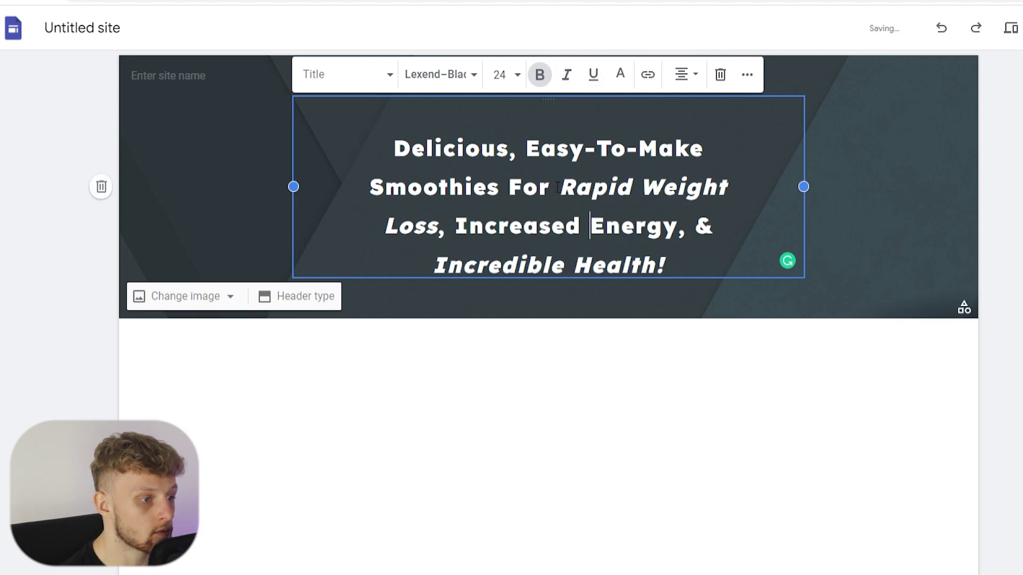
left_click_drag(557, 187, 436, 229)
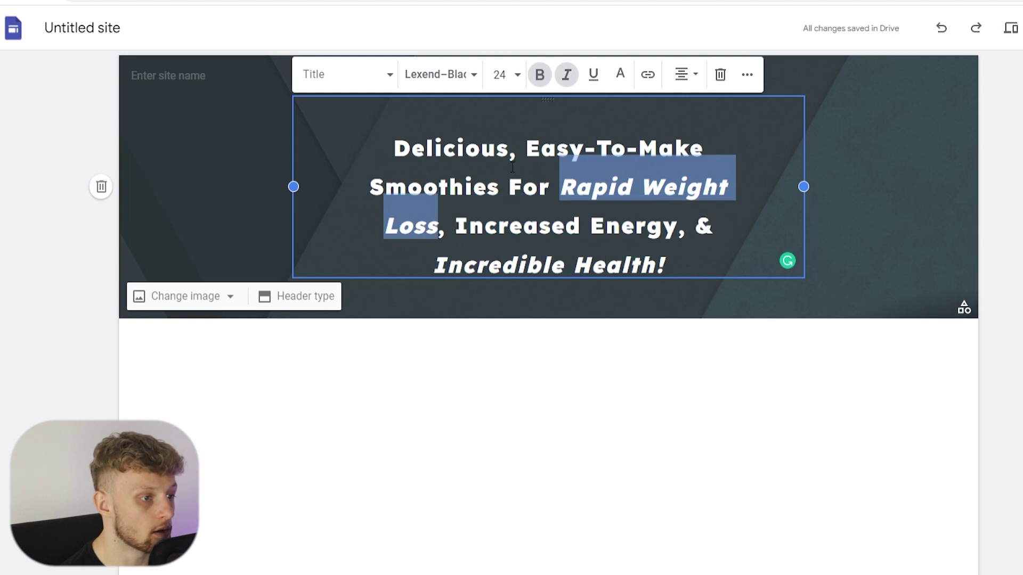
left_click(592, 77)
left_click(885, 170)
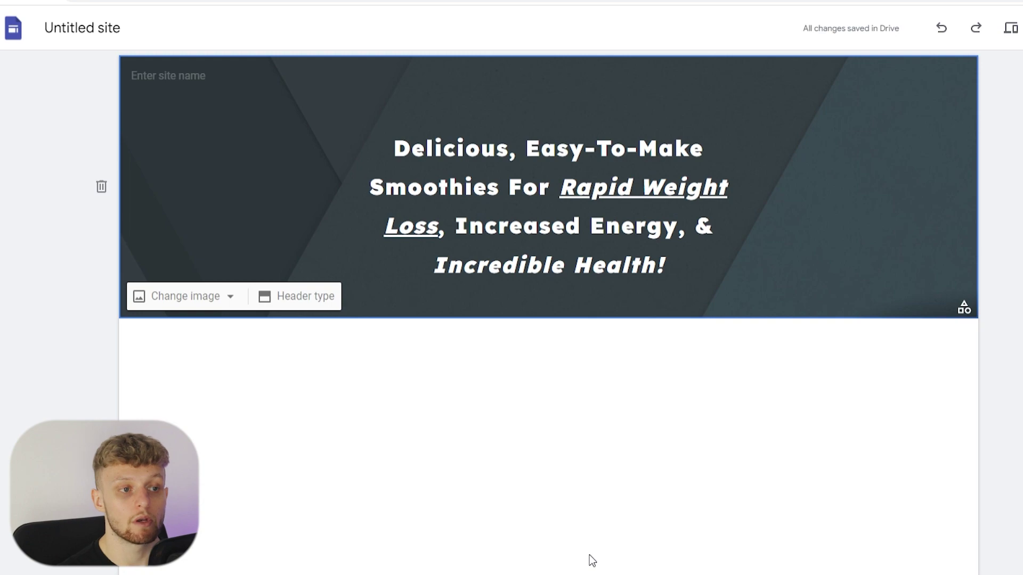
Step: In a new tab, search Google for 'free images' and scroll the results
key("ctrl+t")
type("g")
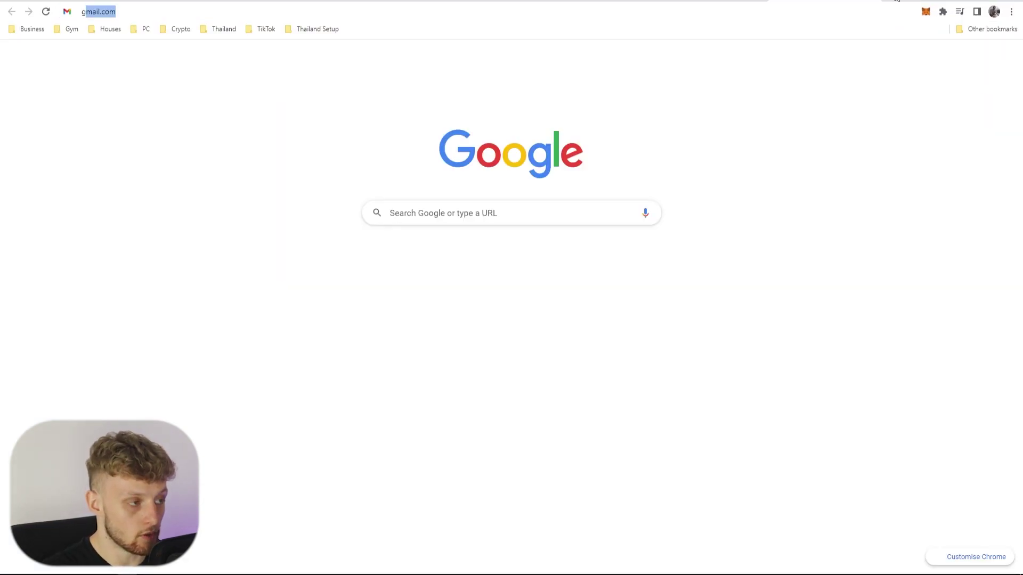
type("oogle")
key("Return")
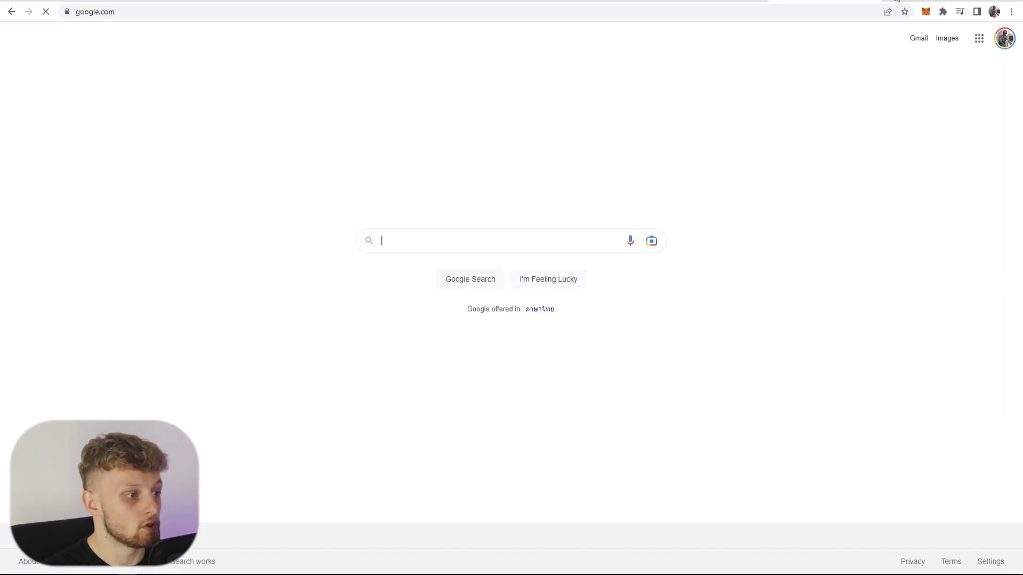
type("free images")
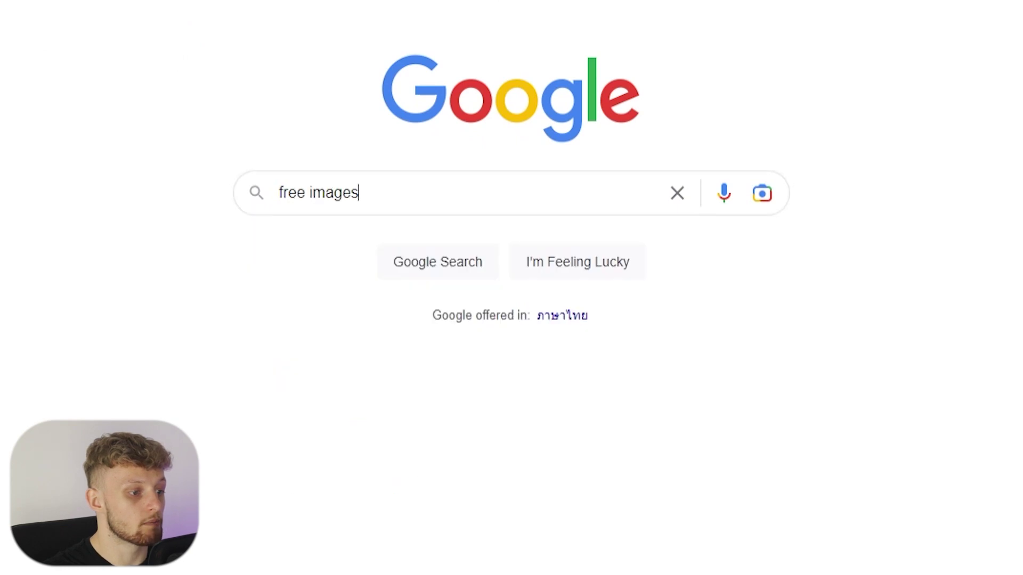
scroll(347, 171, "down", 5)
scroll(343, 187, "down", 2)
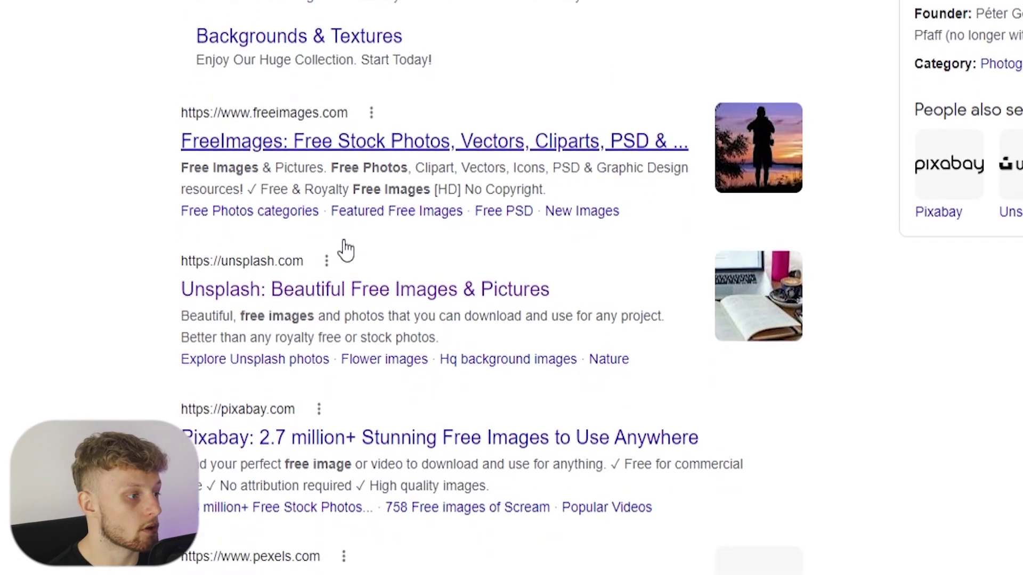
scroll(320, 228, "down", 2)
scroll(320, 228, "down", 1)
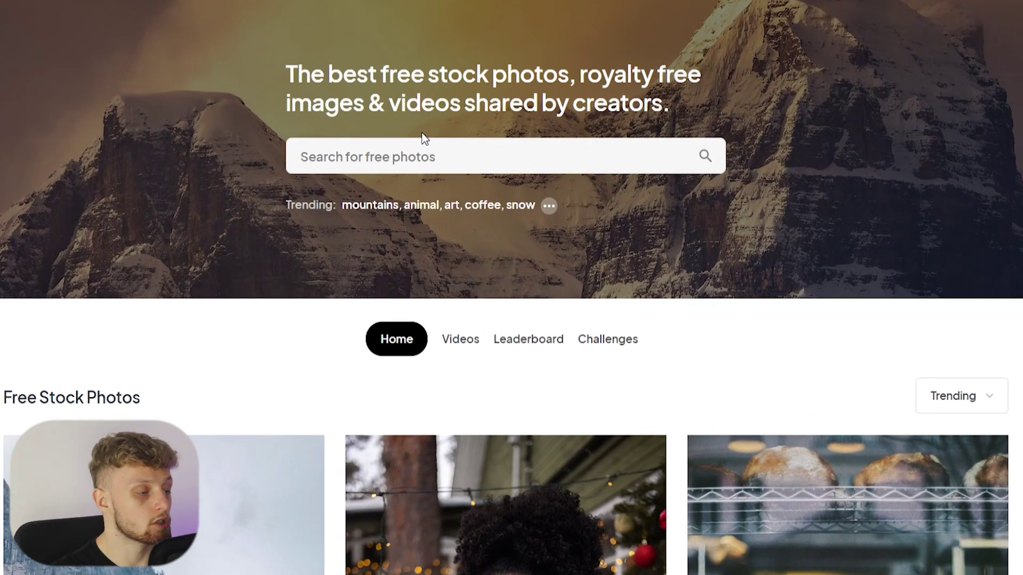
Step: Search Pexels for 'smoothie' photos
left_click(424, 139)
type("smoothie")
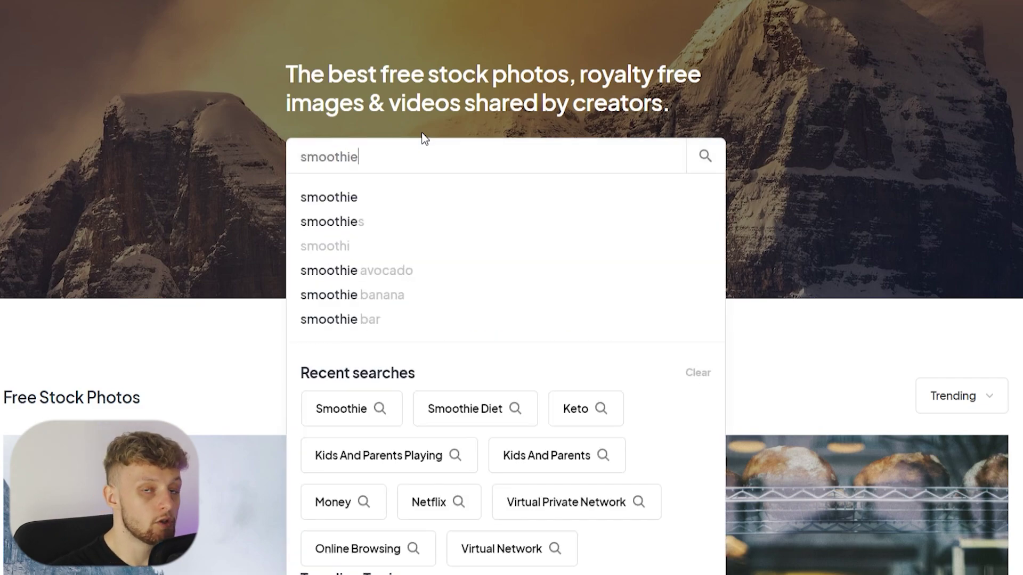
key("Return")
Step: Scroll the smoothie results and download the colourful fruit-bowl photo
scroll(441, 165, "down", 1)
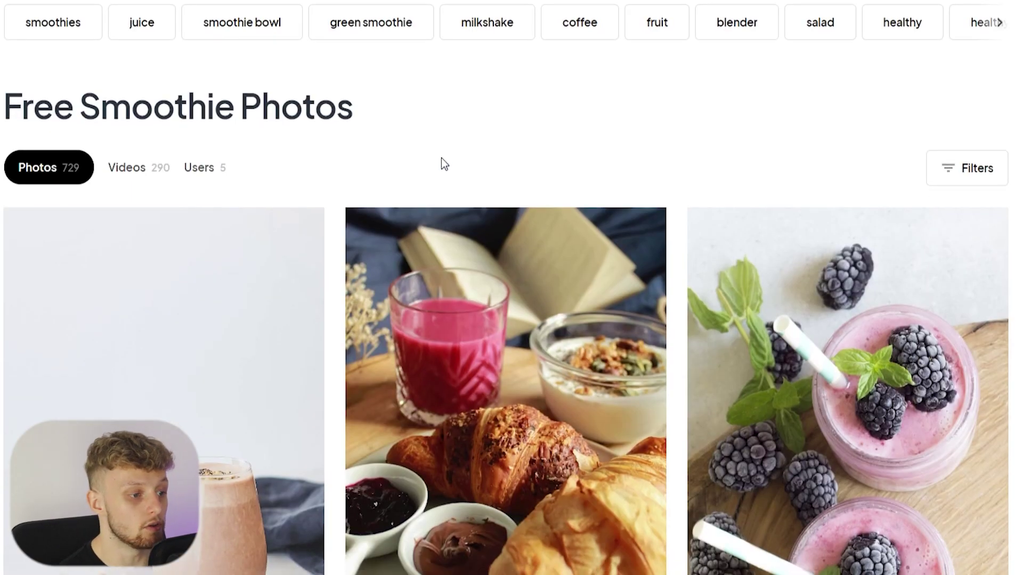
scroll(445, 192, "down", 3)
scroll(447, 214, "down", 1)
scroll(470, 192, "down", 1)
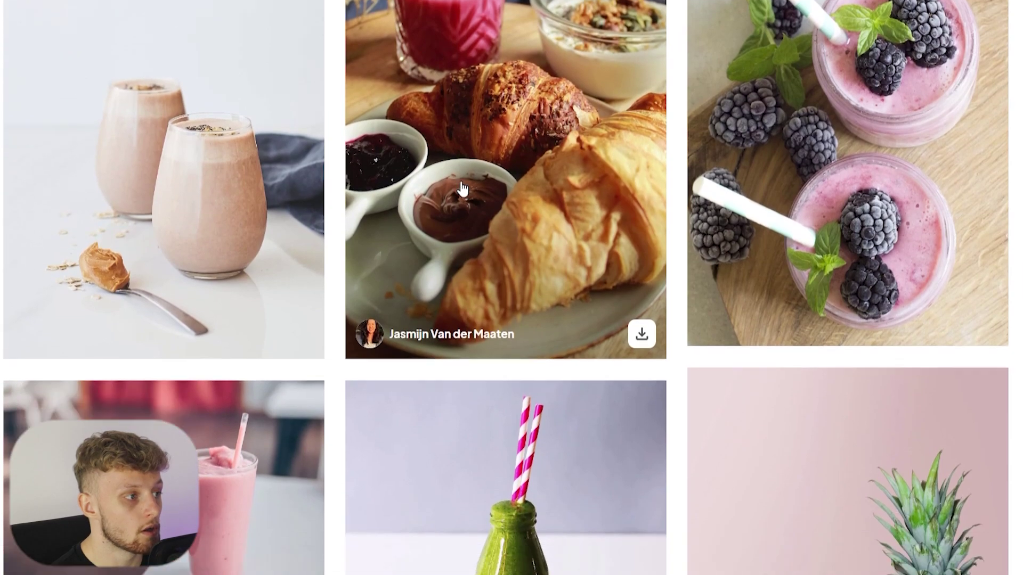
scroll(463, 193, "down", 1)
scroll(438, 193, "down", 1)
scroll(155, 163, "down", 3)
scroll(155, 162, "down", 2)
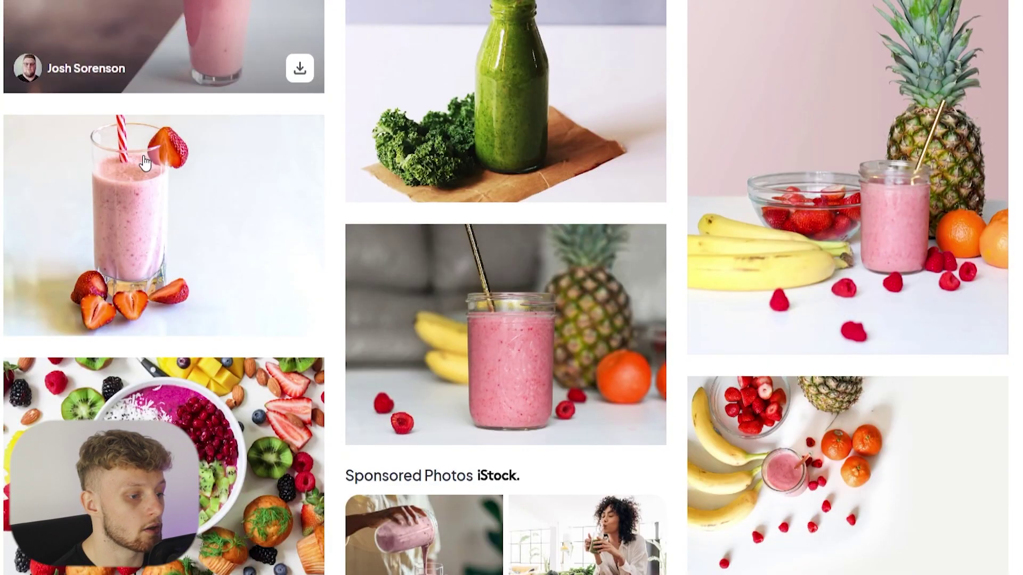
scroll(310, 222, "down", 1)
scroll(282, 223, "down", 1)
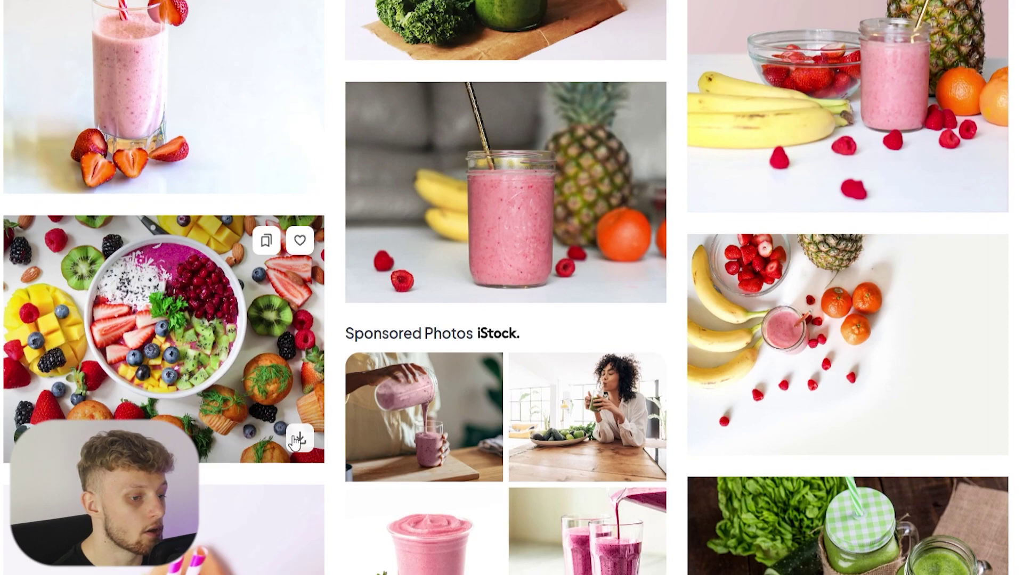
left_click(309, 445)
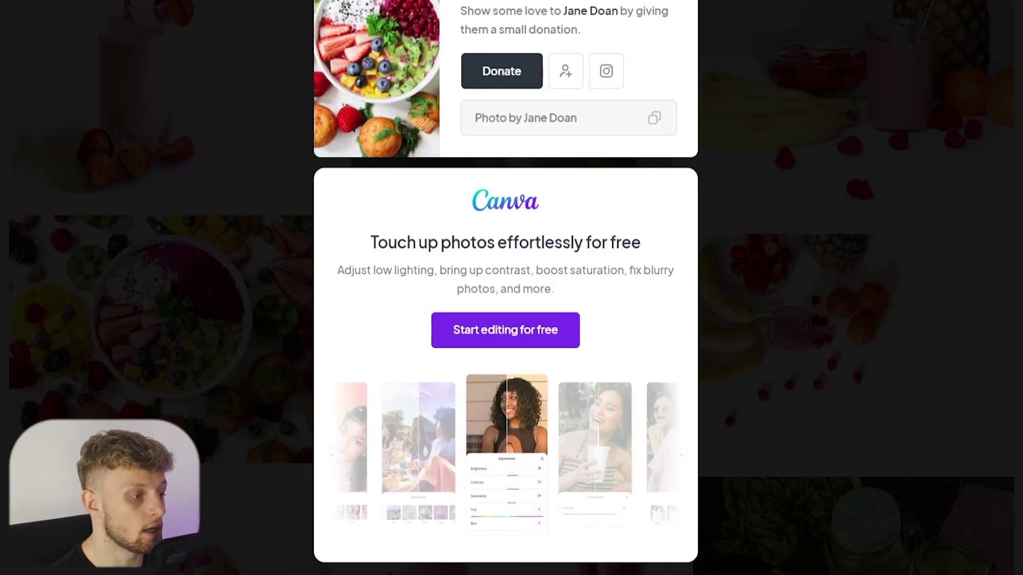
left_click(175, 384)
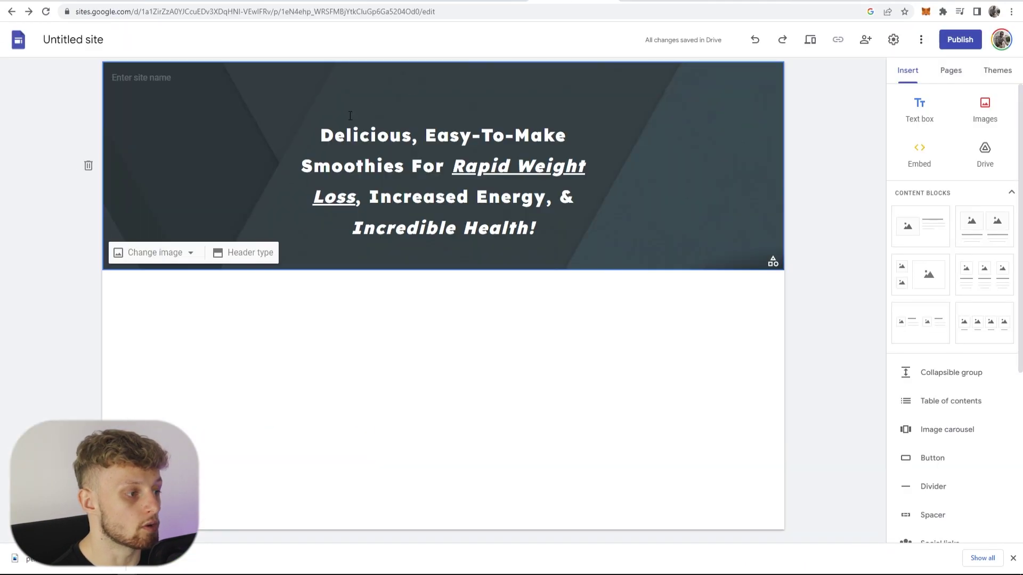
Step: Upload the downloaded fruit-bowl photo as the header background image
left_click(176, 253)
left_click(86, 332)
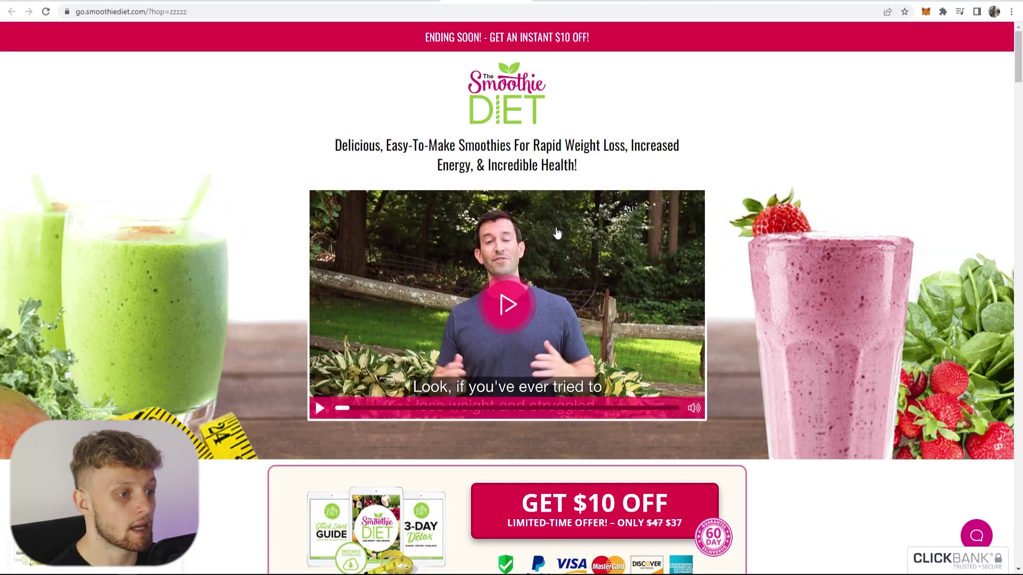
Step: Scroll the sales page to bring the GET $10 OFF offer box into view
scroll(879, 241, "down", 4)
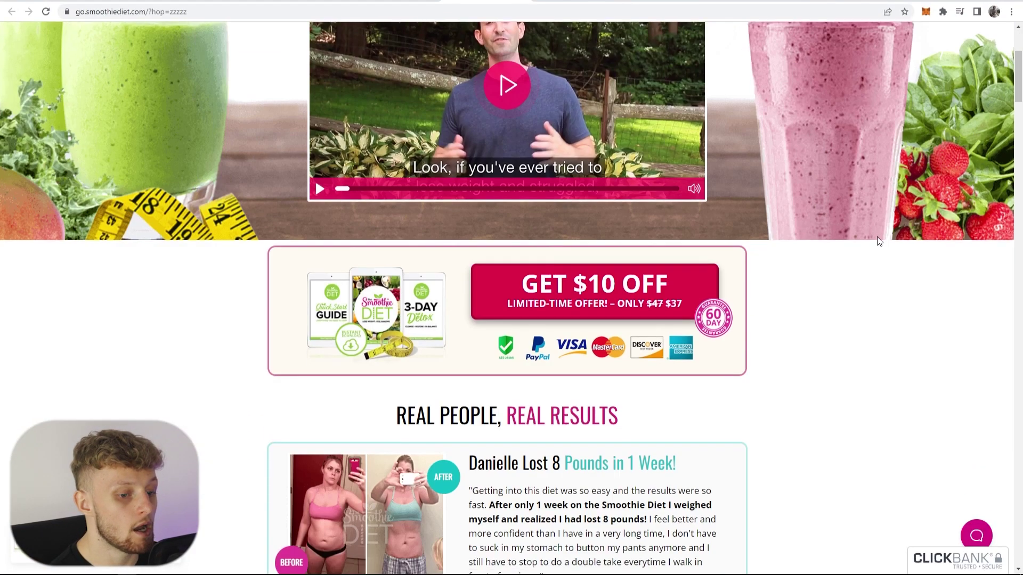
scroll(880, 242, "down", 3)
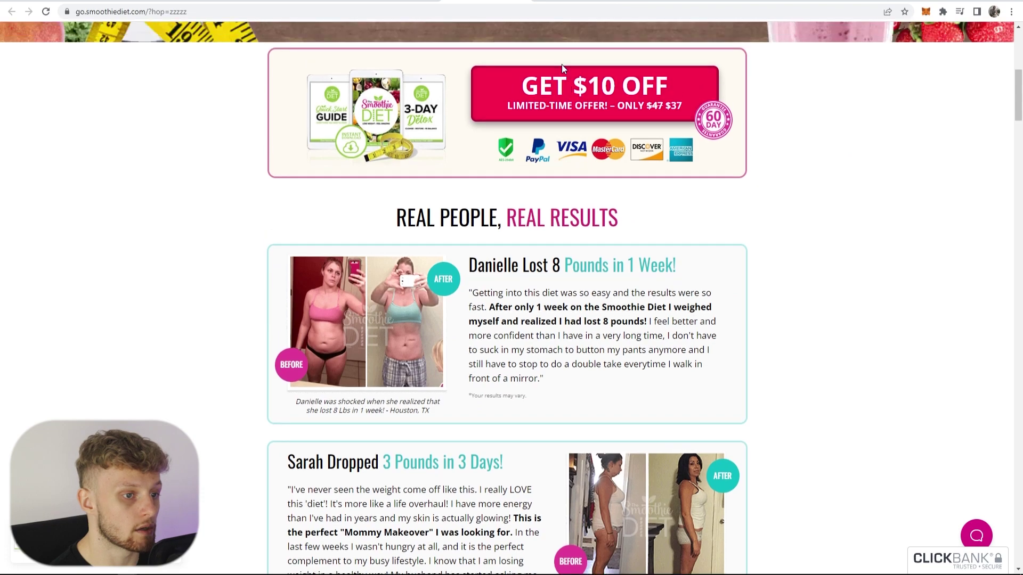
scroll(561, 65, "up", 2)
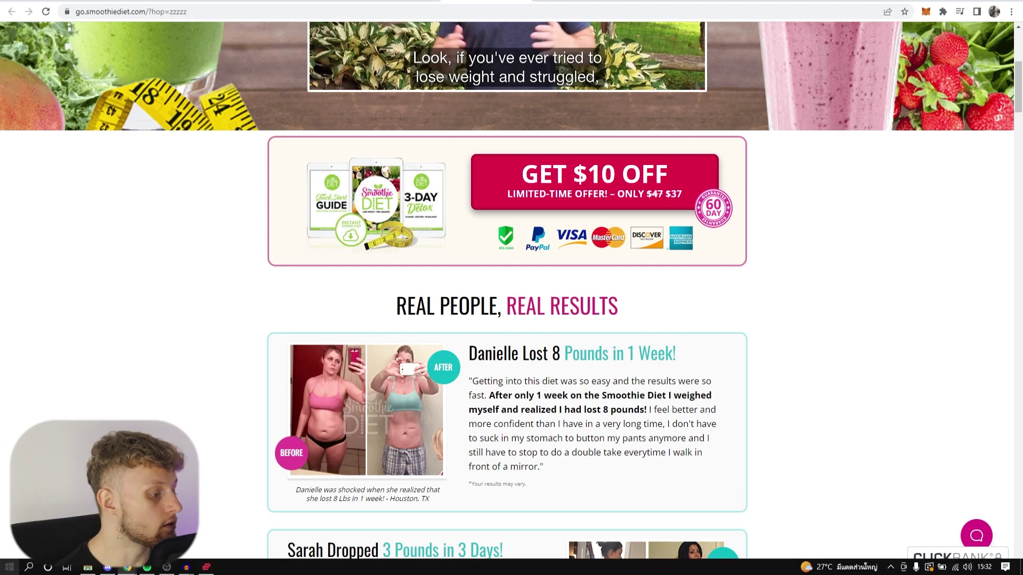
Step: Snip the GET $10 OFF offer box with Snipping Tool and save it in the KnowledgeBase folder
left_click(10, 567)
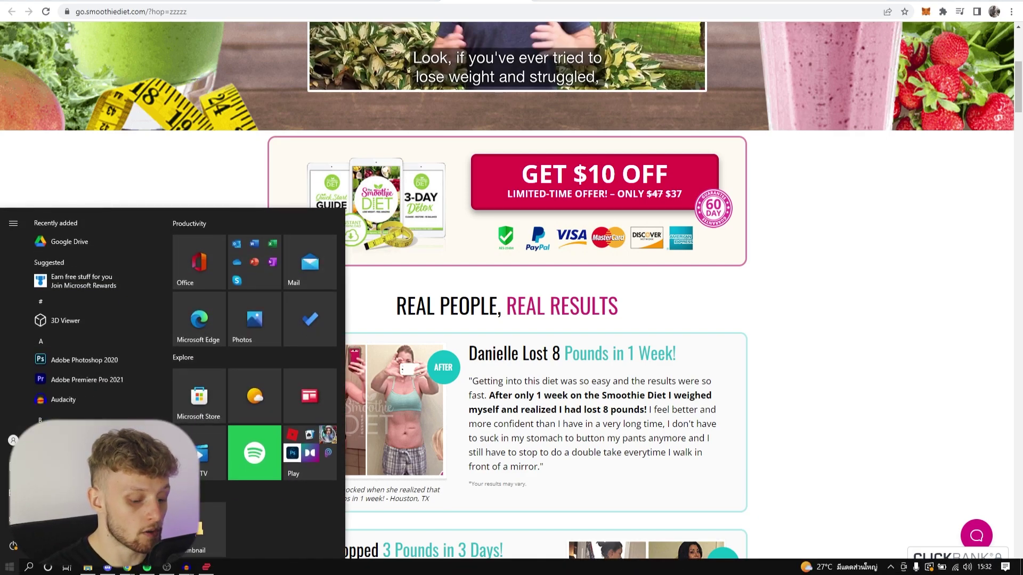
type("sni")
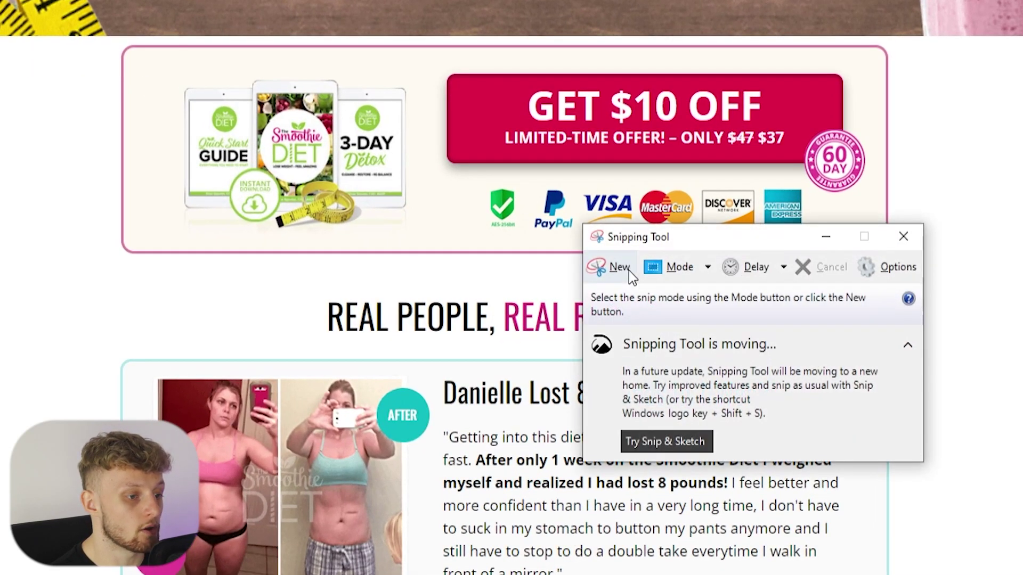
left_click(629, 270)
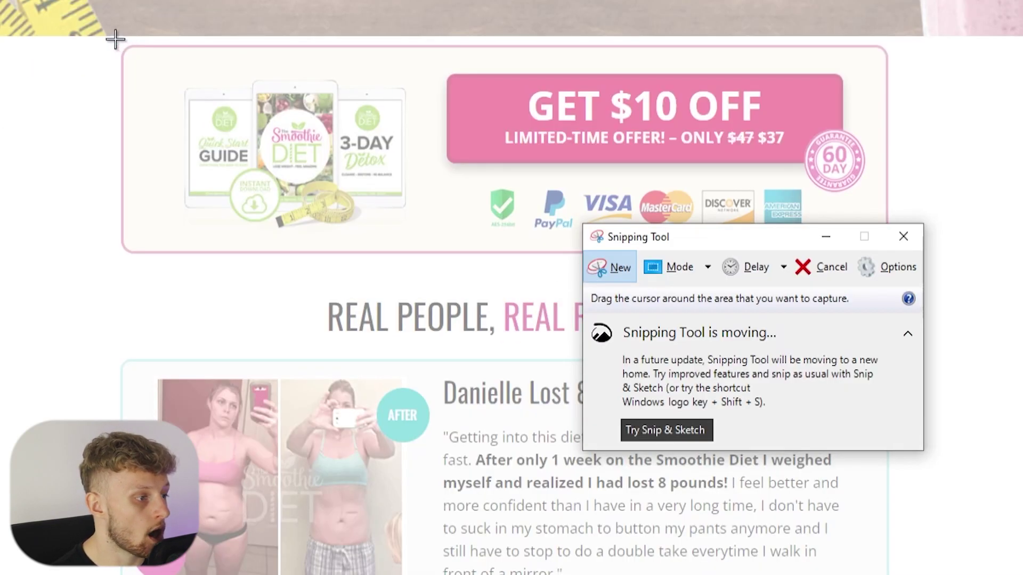
left_click_drag(115, 39, 895, 260)
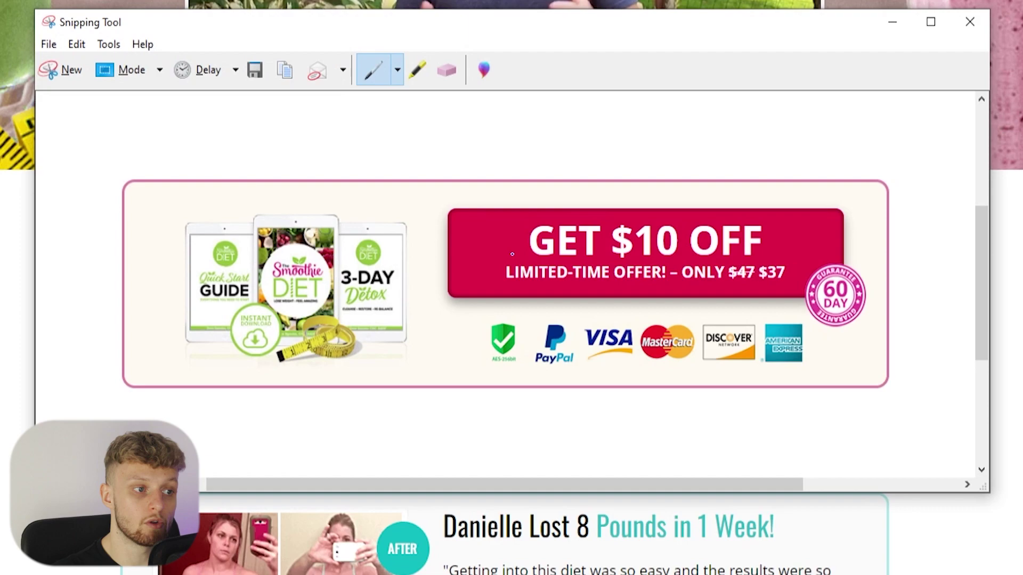
left_click(257, 68)
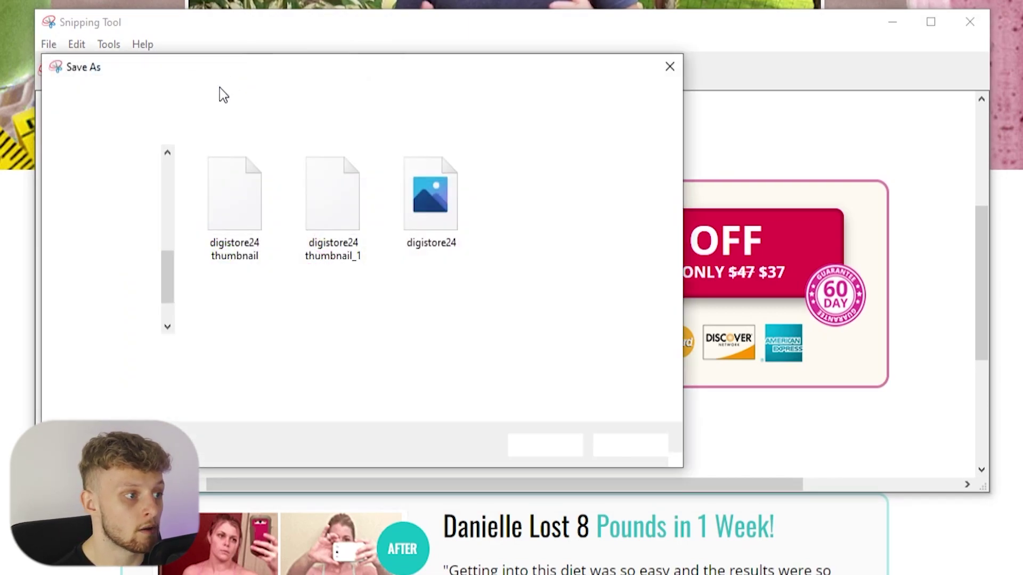
left_click(180, 98)
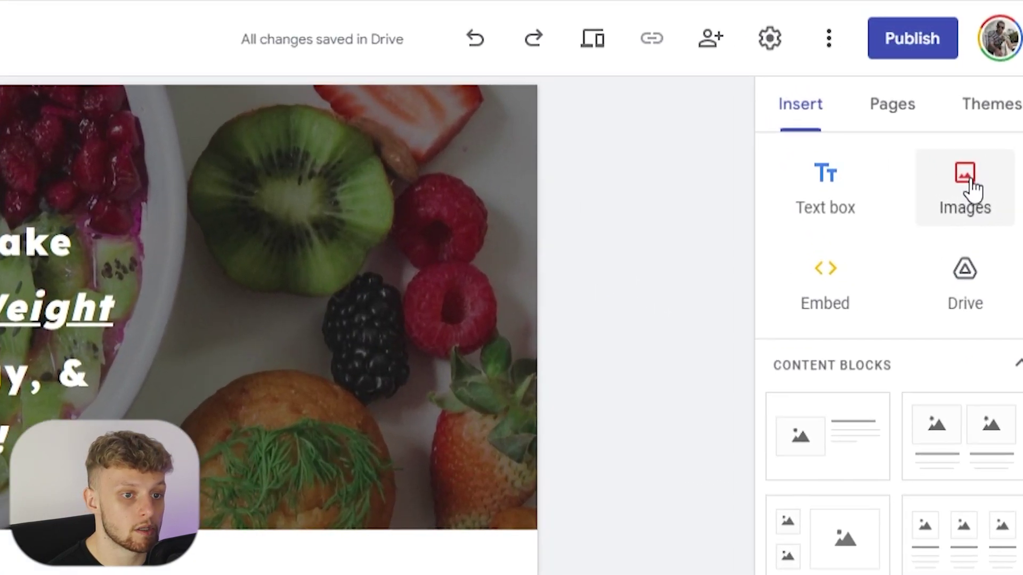
Step: Upload the button offer image from the Desktop into the page
left_click(986, 112)
left_click(961, 263)
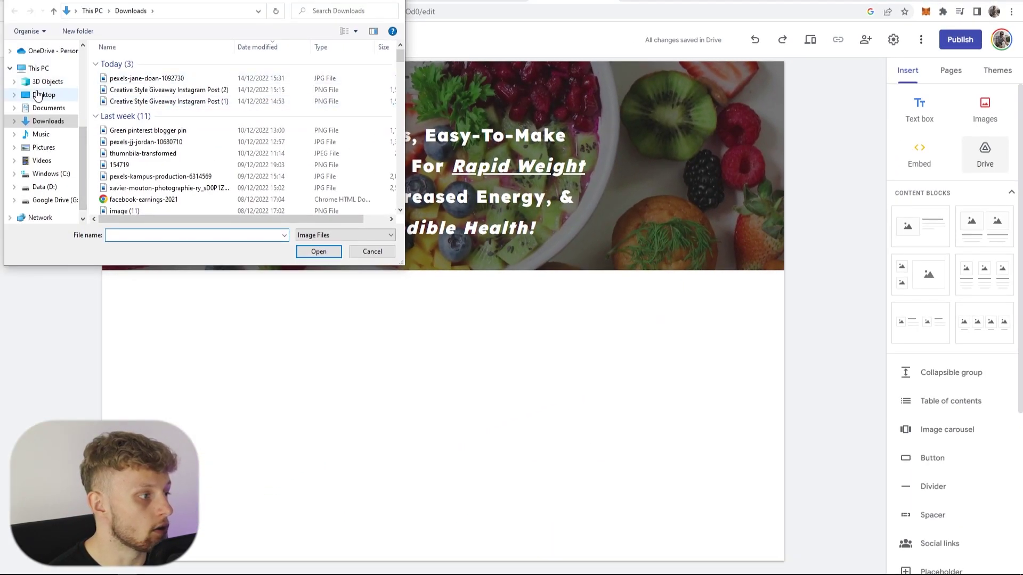
left_click(44, 94)
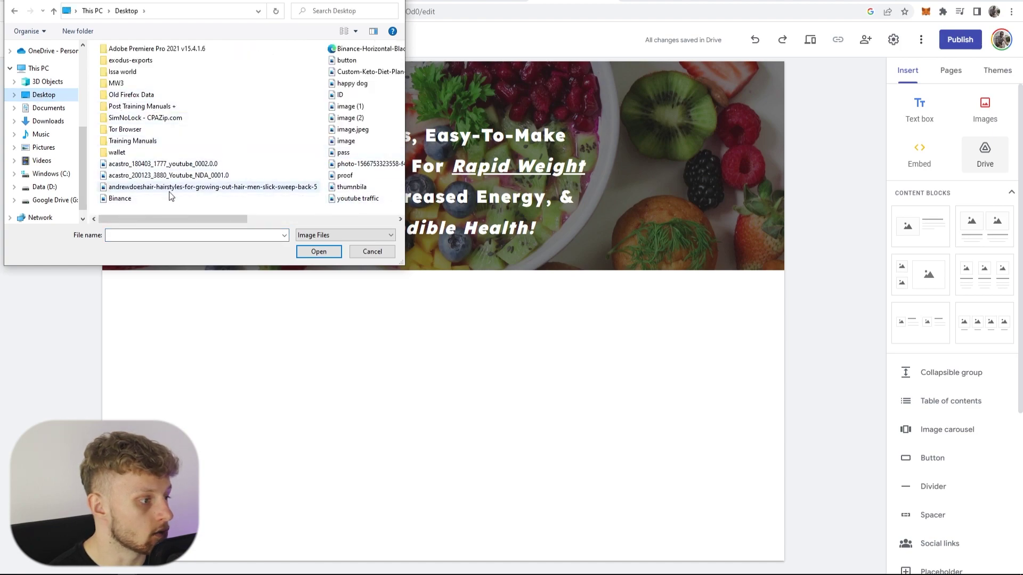
left_click(349, 61)
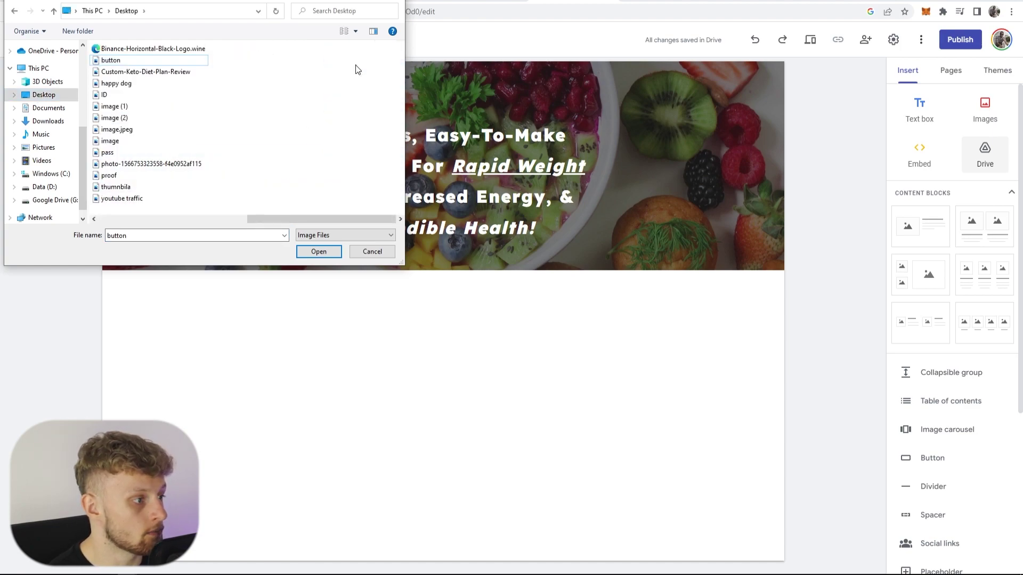
double_click(118, 63)
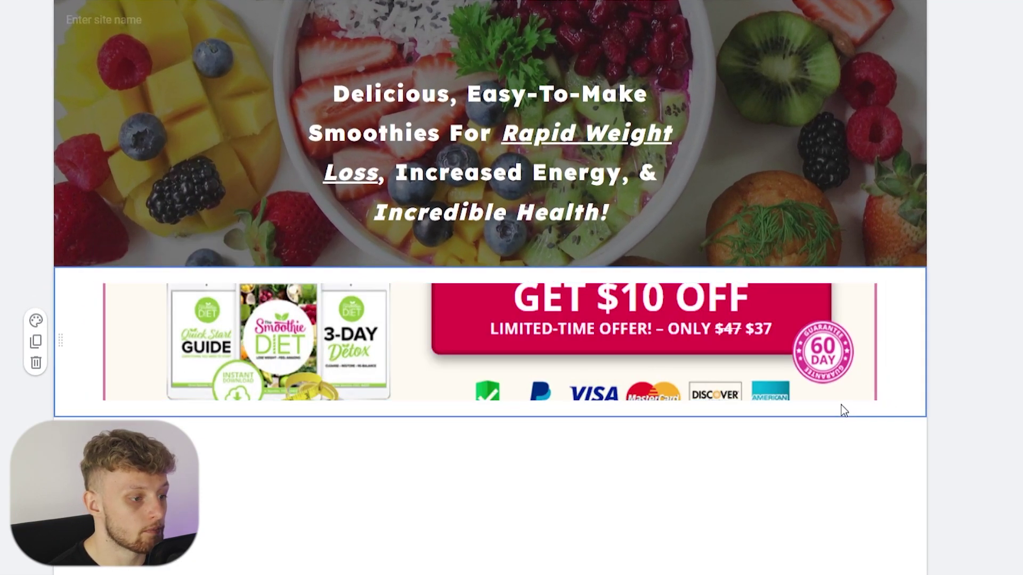
Step: Uncrop the offer banner to show it whole and resize it to about half-page width
left_click_drag(882, 401, 397, 366)
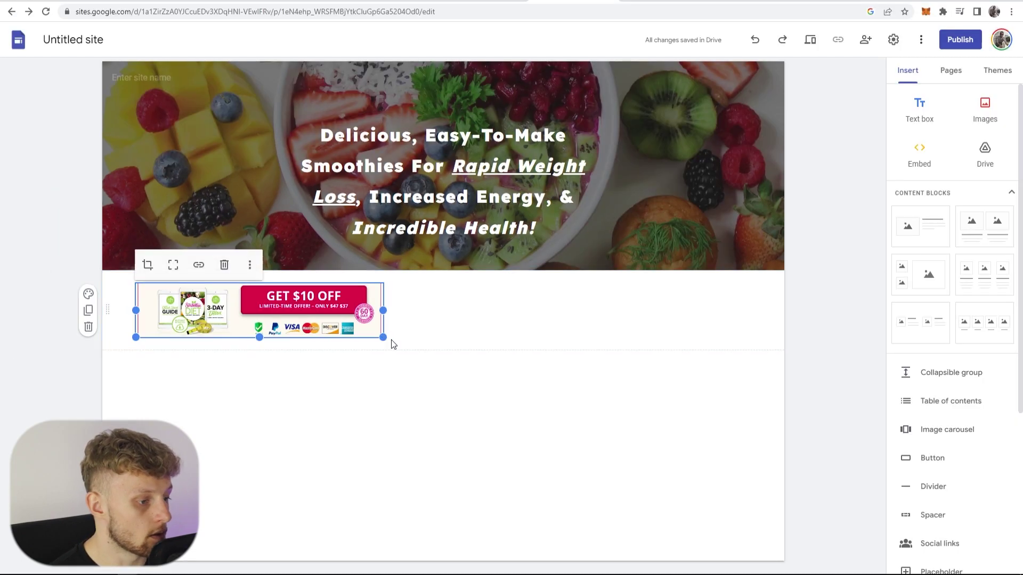
left_click_drag(388, 347, 490, 354)
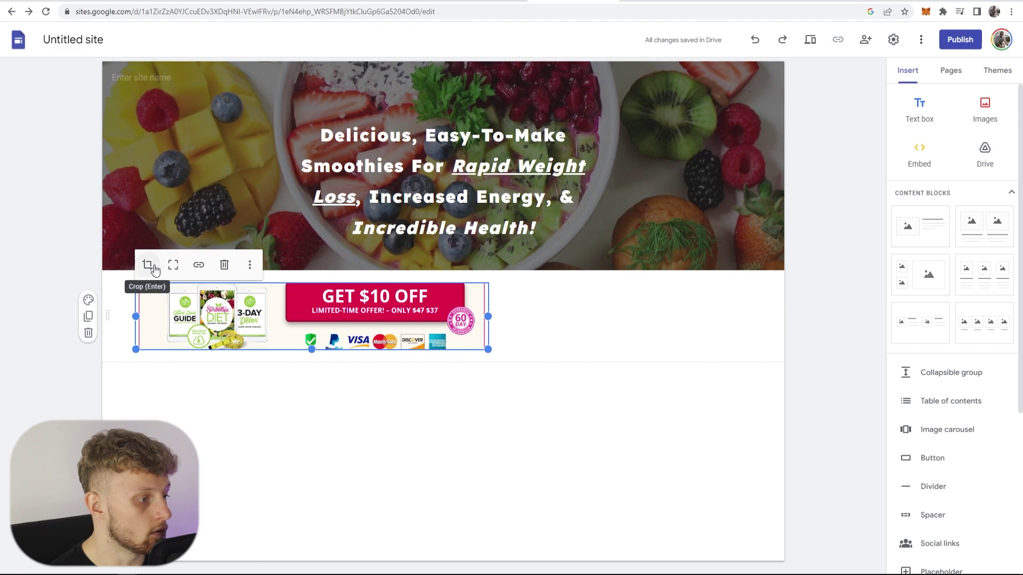
left_click(173, 265)
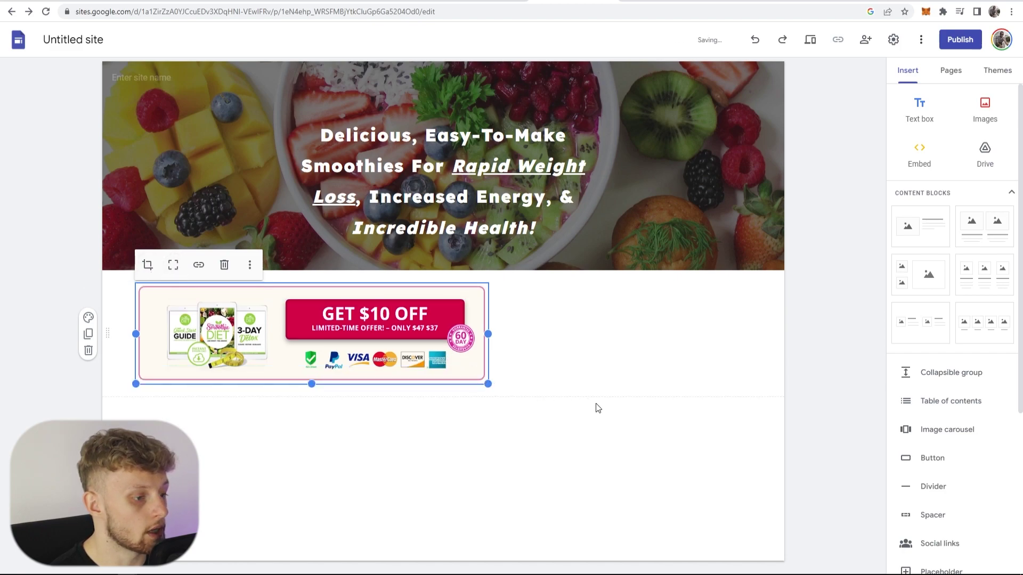
left_click_drag(488, 384, 646, 407)
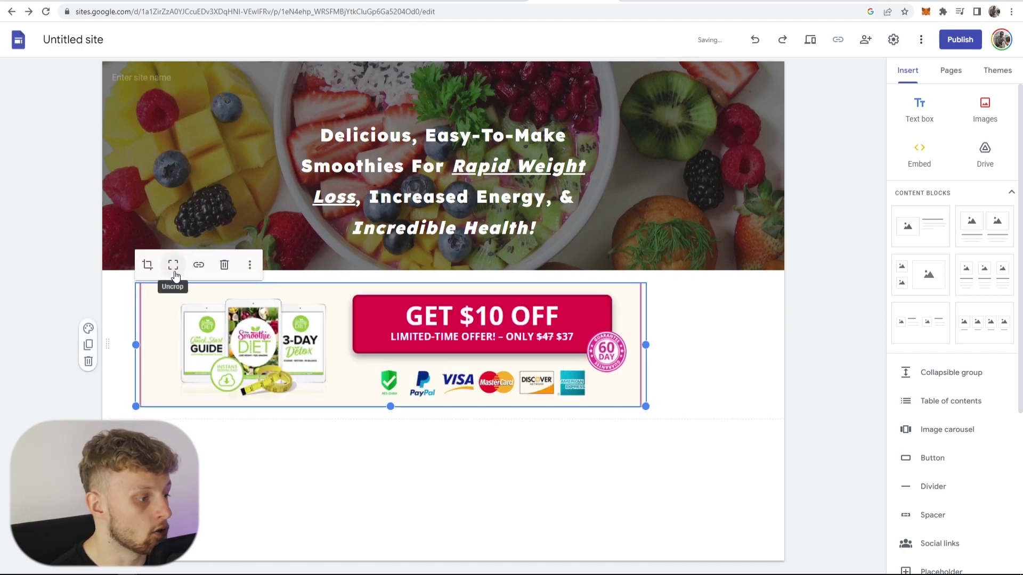
left_click(174, 273)
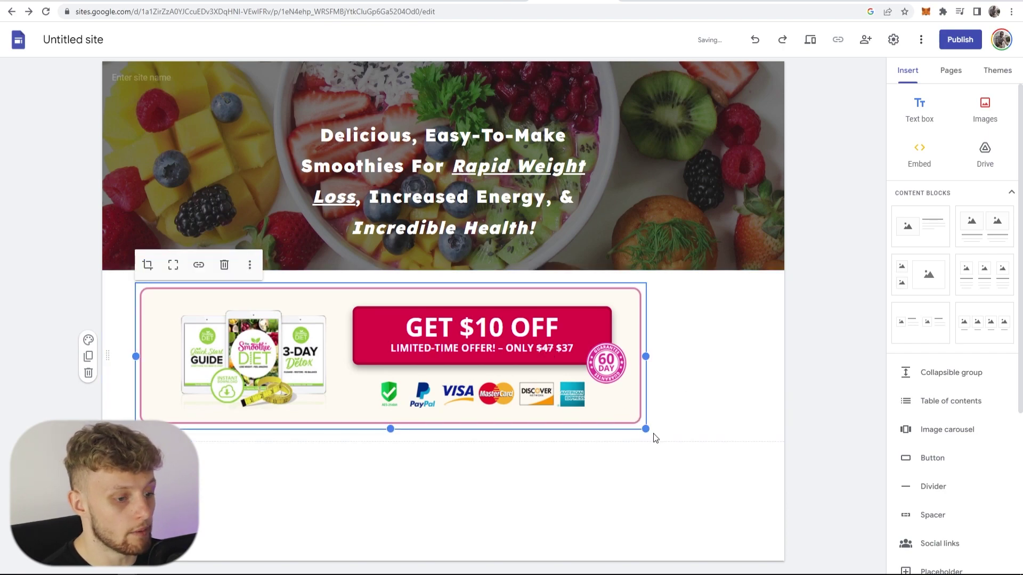
left_click_drag(646, 429, 502, 393)
left_click_drag(319, 341, 410, 361)
Step: Place the offer banner in the section's left half and add an empty text box beside it
left_click_drag(533, 368, 240, 343)
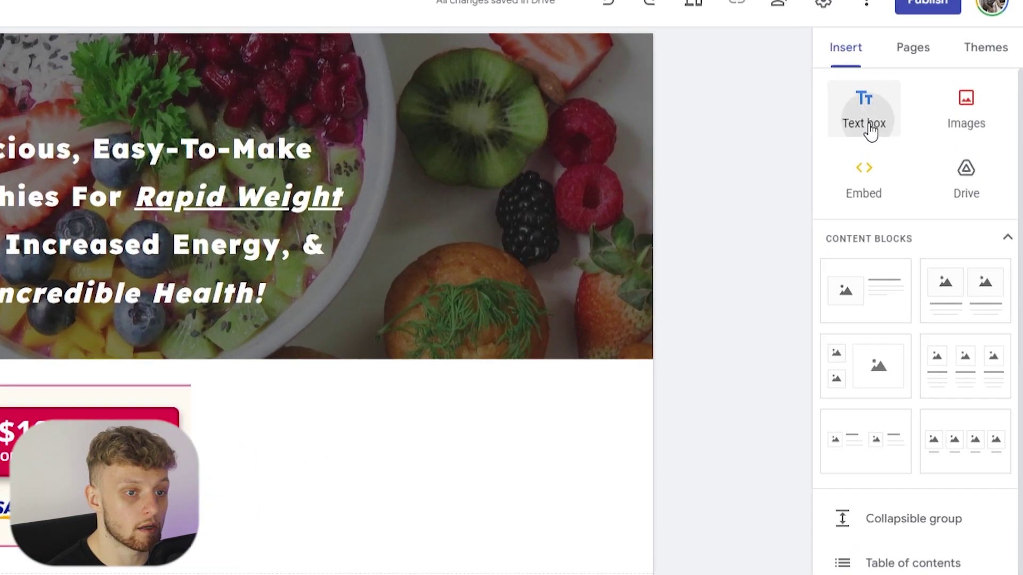
left_click(869, 128)
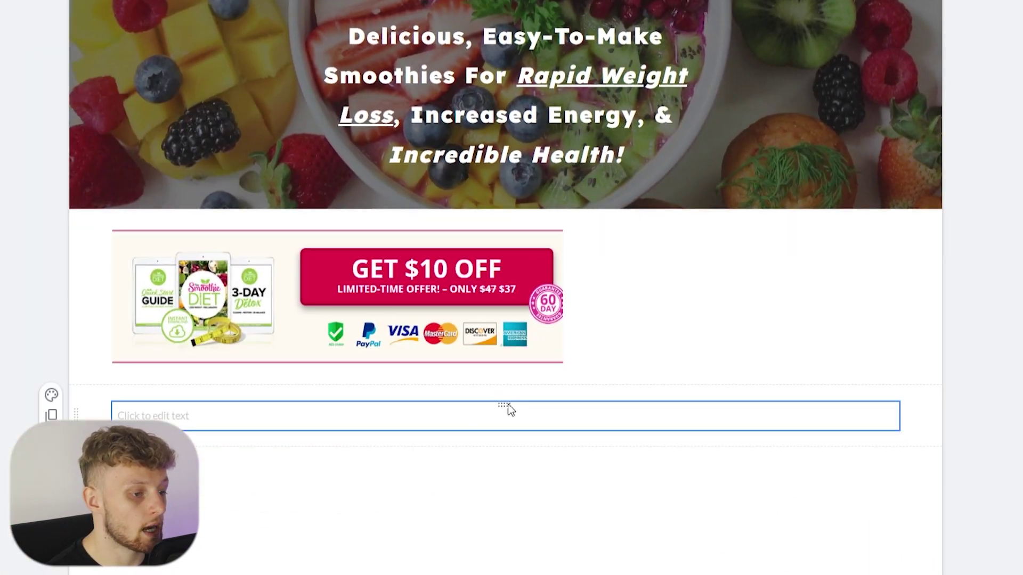
mouse_move(508, 406)
left_mouse_down()
mouse_move(773, 284)
mouse_move(728, 329)
left_mouse_up()
left_click(626, 262)
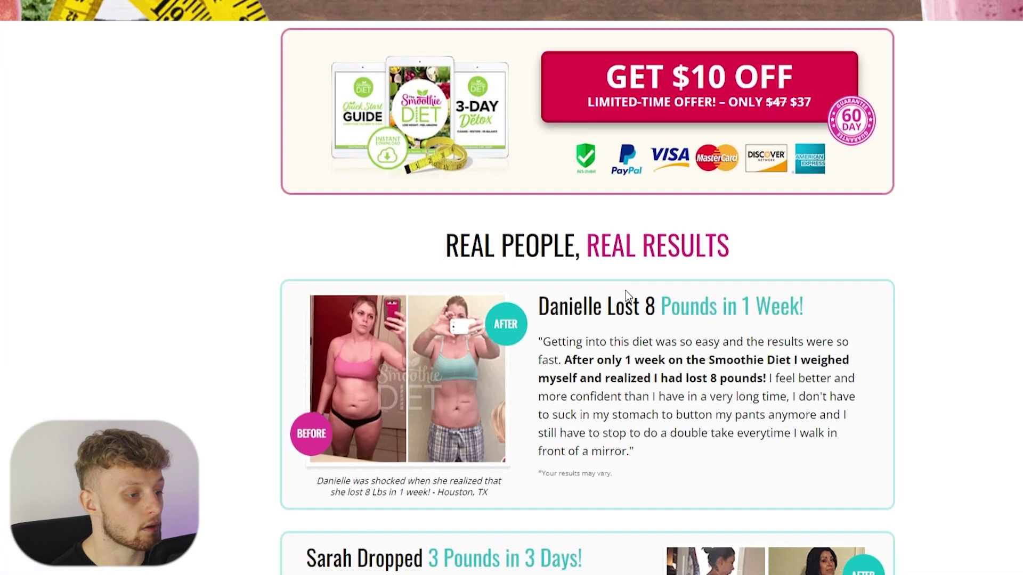
scroll(482, 128, "down", 3)
scroll(482, 127, "down", 2)
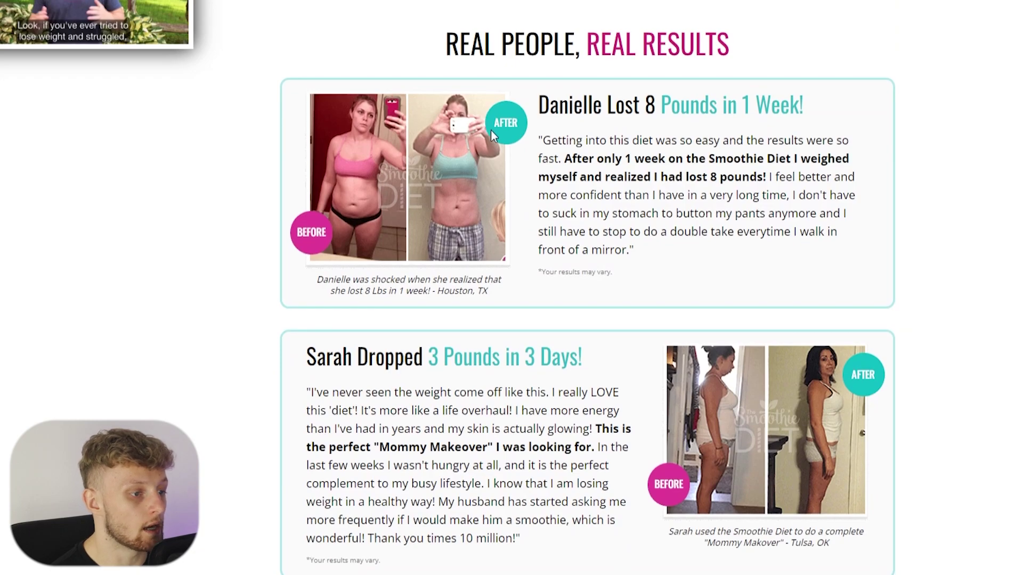
scroll(491, 130, "down", 1)
scroll(514, 215, "up", 2)
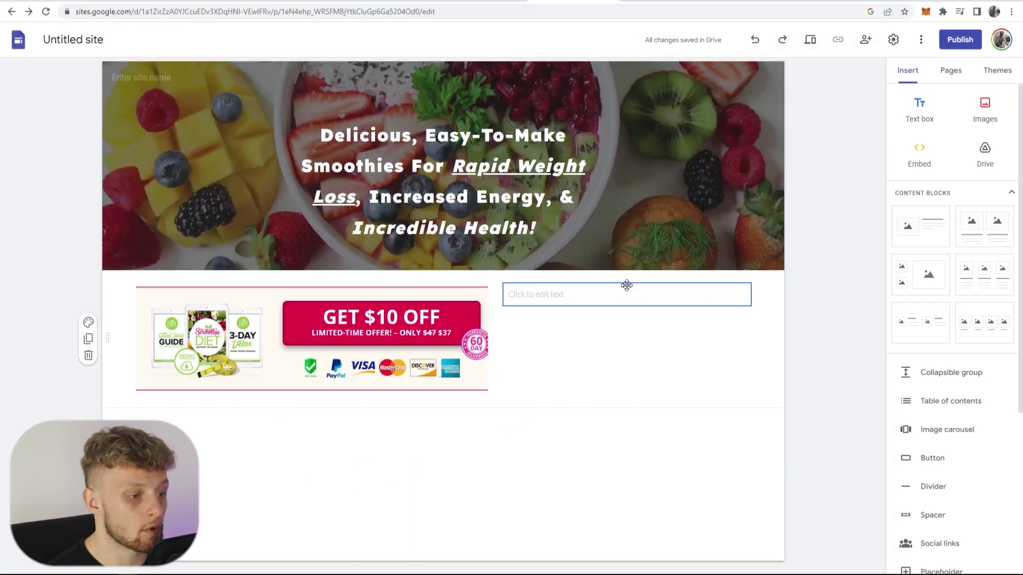
Step: Upload the button2 testimonial image and enlarge it beside the offer banner
left_click_drag(625, 282, 466, 424)
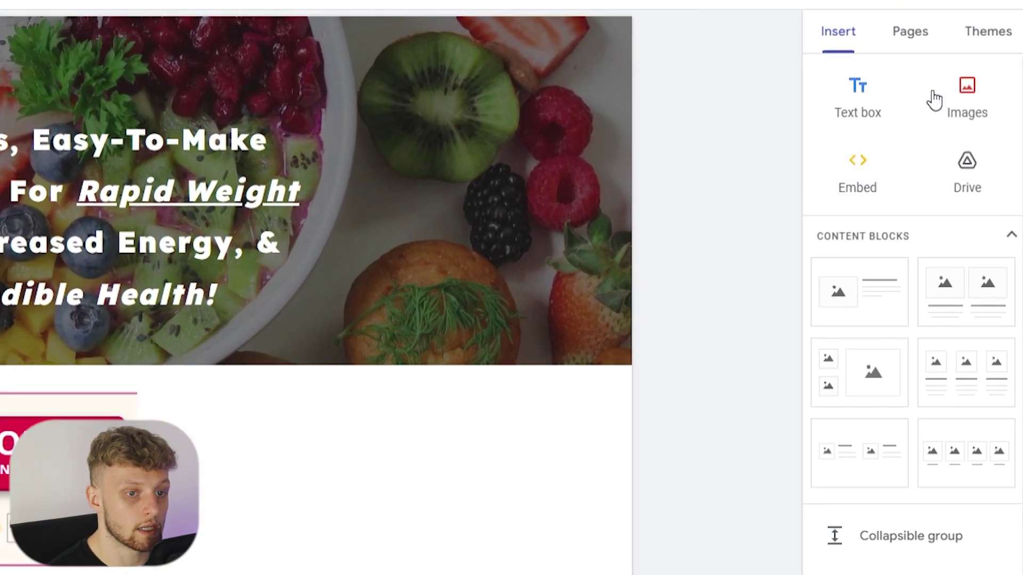
left_click(978, 109)
left_click(957, 156)
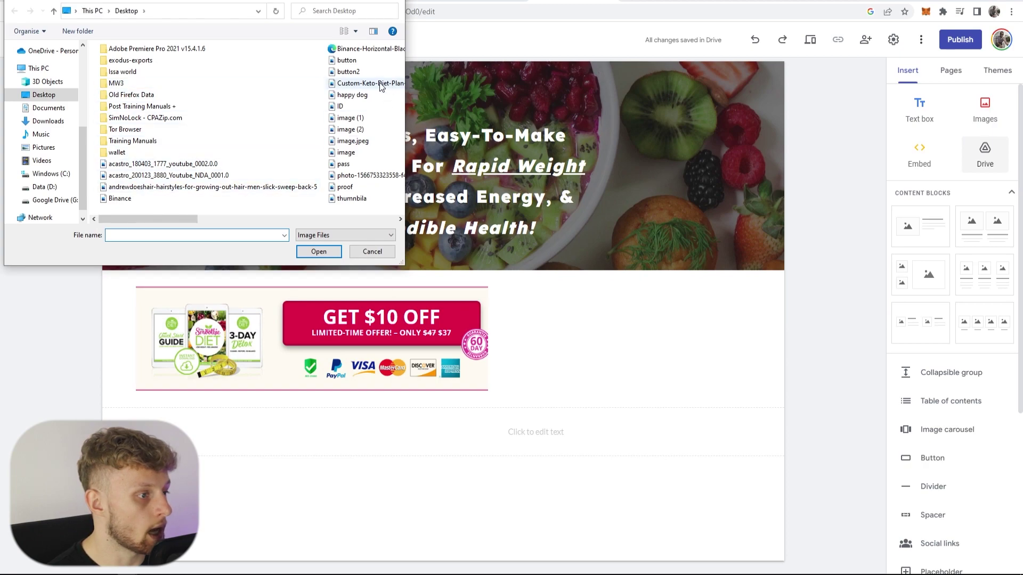
left_click(373, 71)
left_click(333, 253)
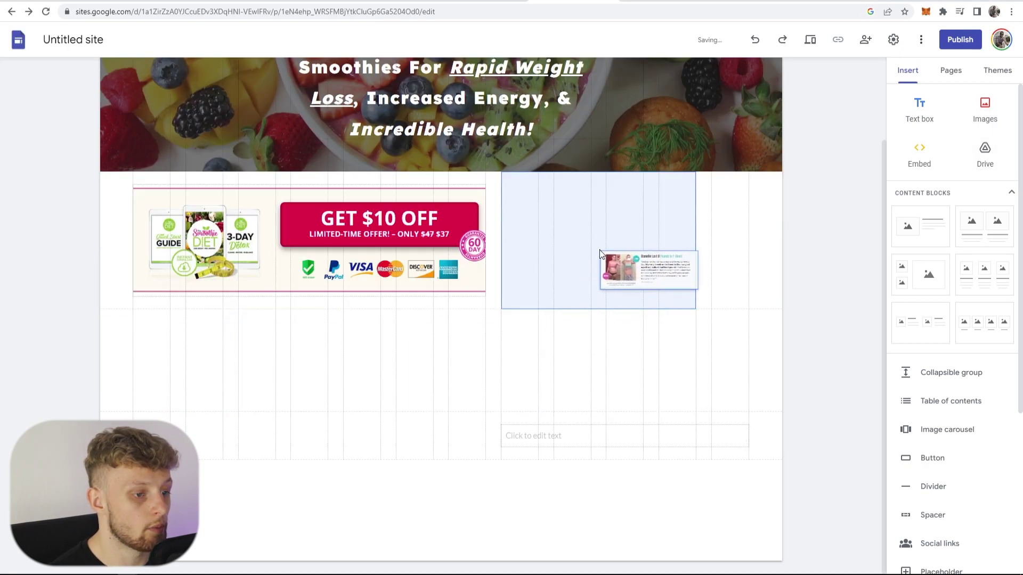
left_click(680, 351)
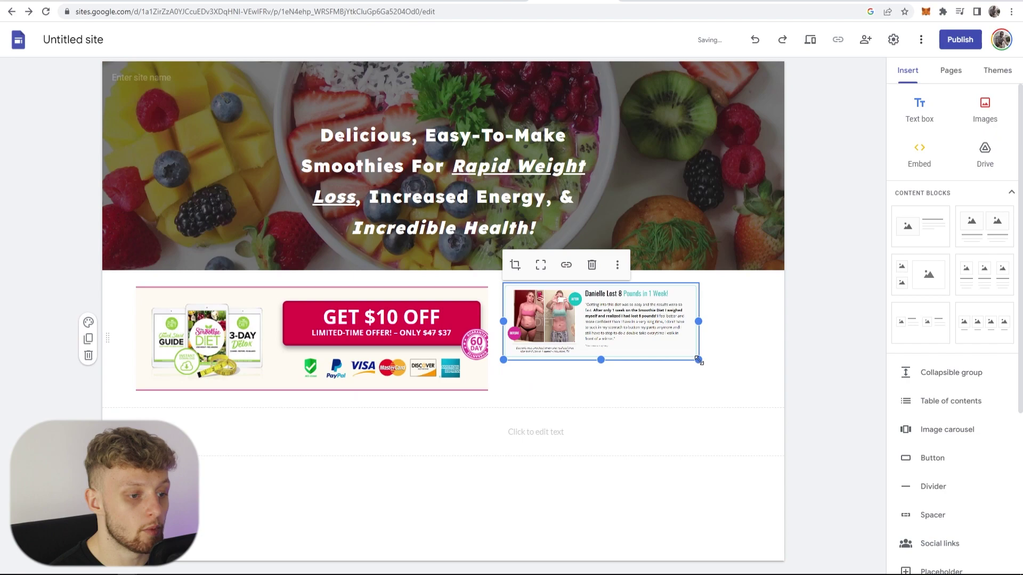
left_click_drag(698, 360, 777, 403)
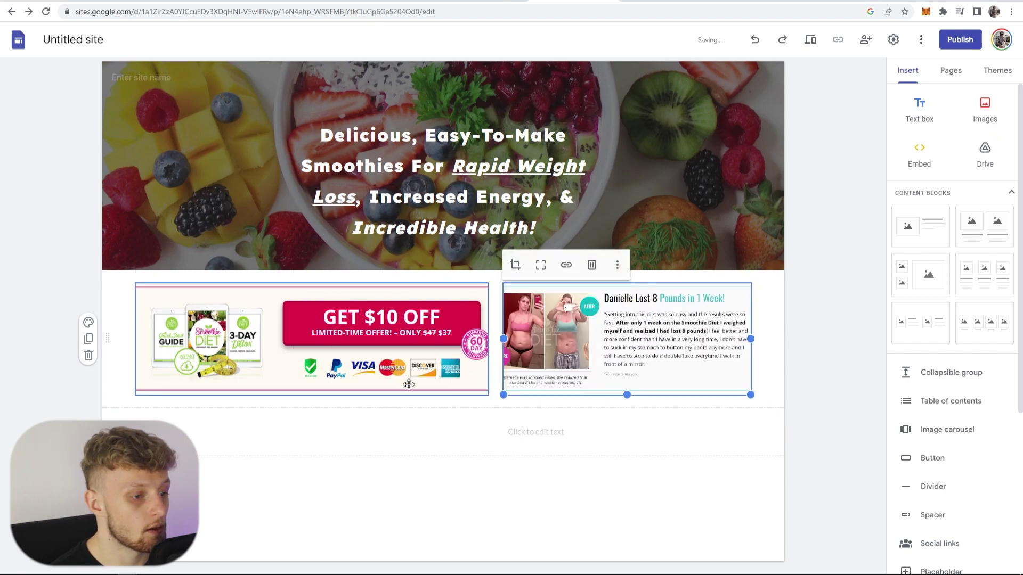
left_click(503, 450)
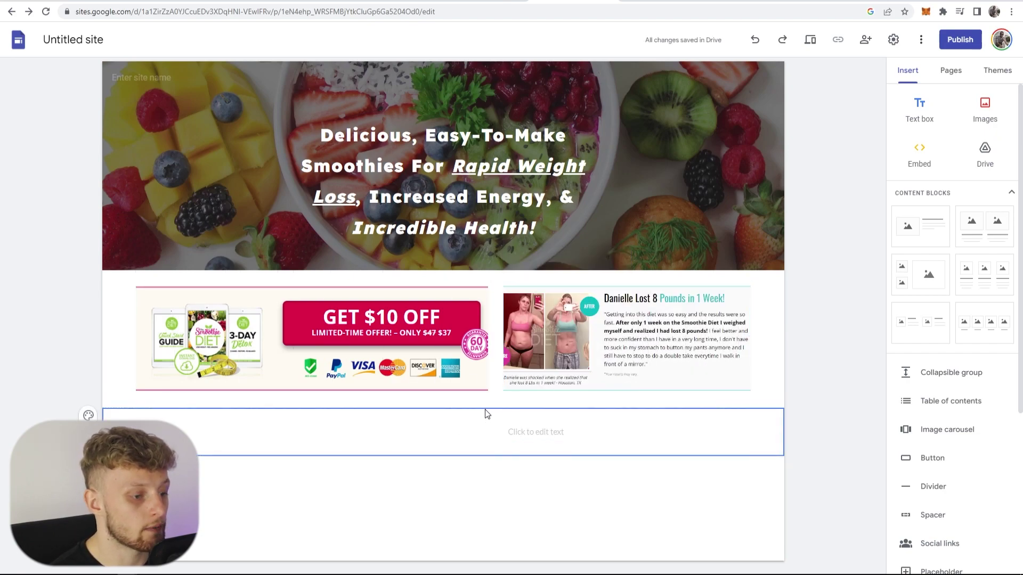
Step: Move the empty text box above the banner and select the smoothie diet paragraphs to copy
left_click_drag(472, 423, 444, 286)
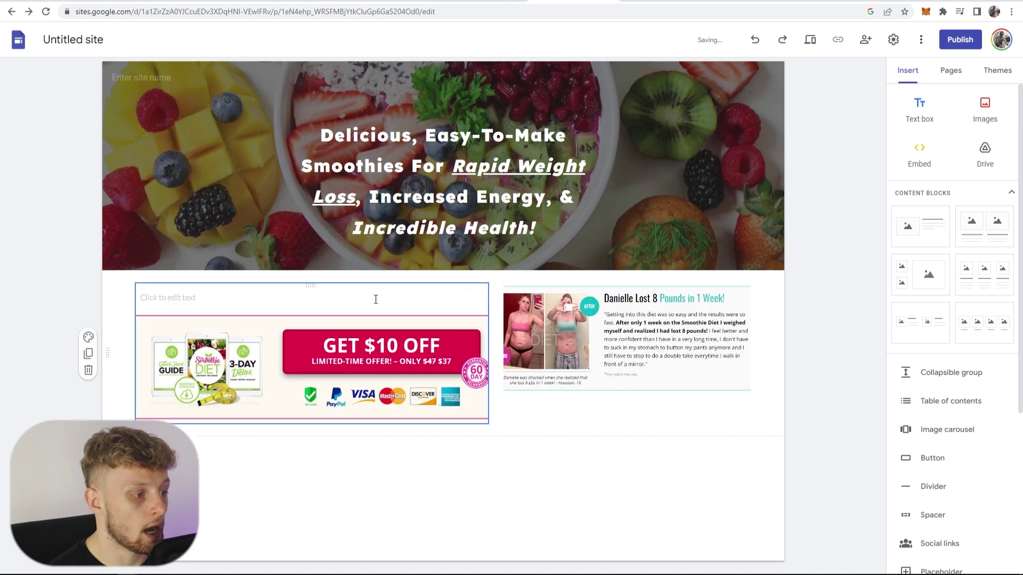
left_click(240, 297)
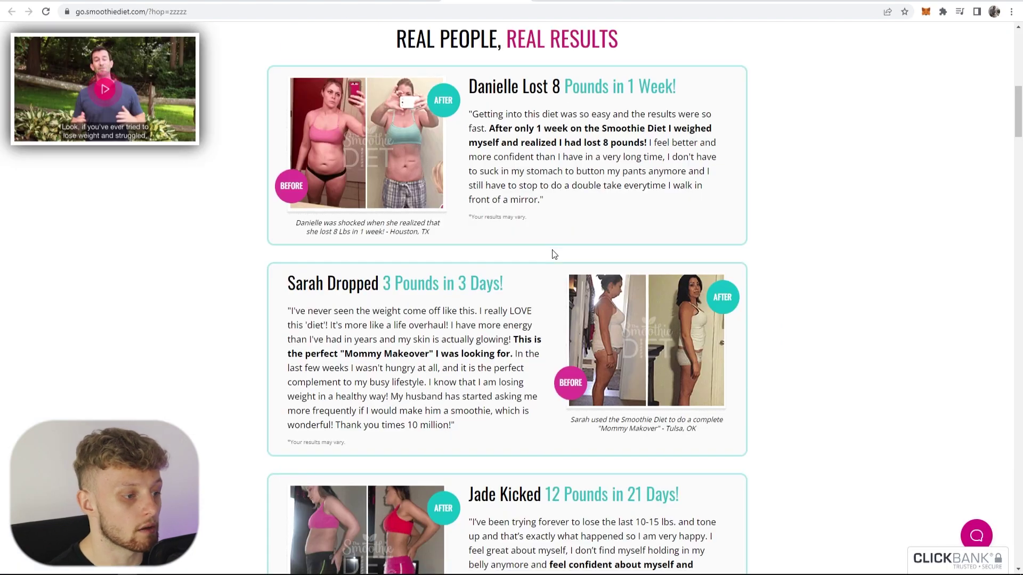
scroll(549, 252, "down", 5)
scroll(549, 251, "down", 7)
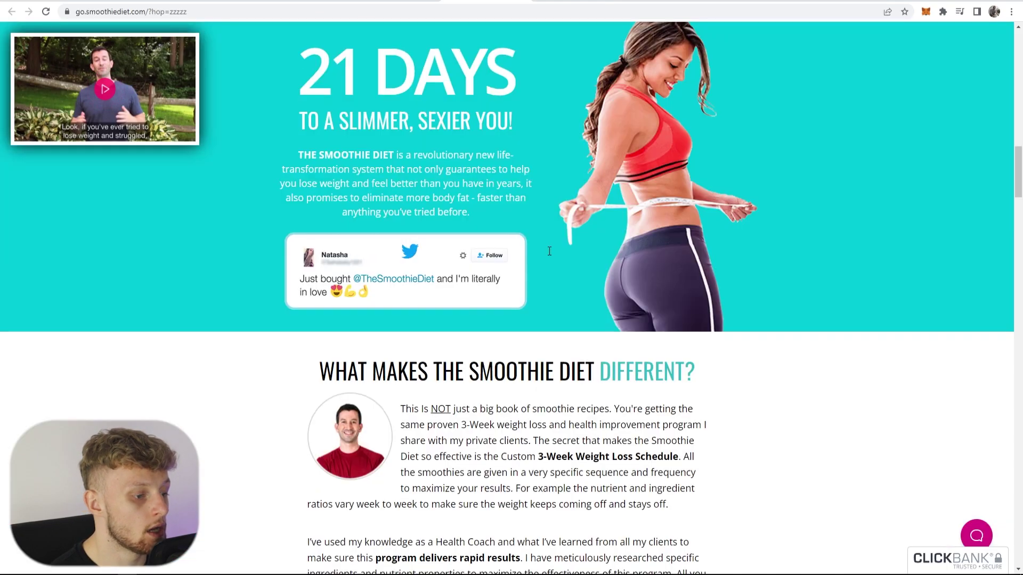
scroll(473, 245, "down", 3)
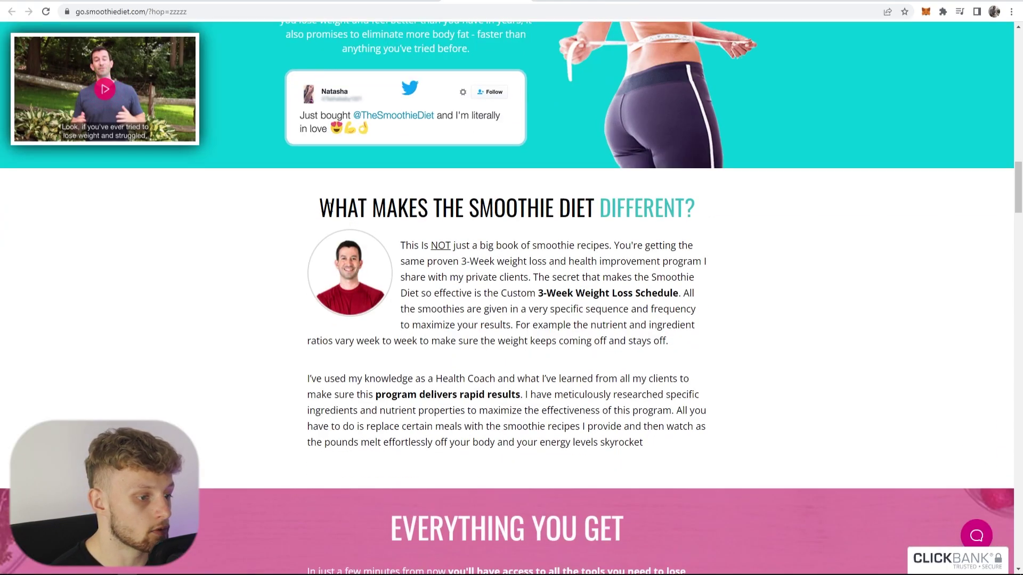
left_click_drag(319, 207, 643, 443)
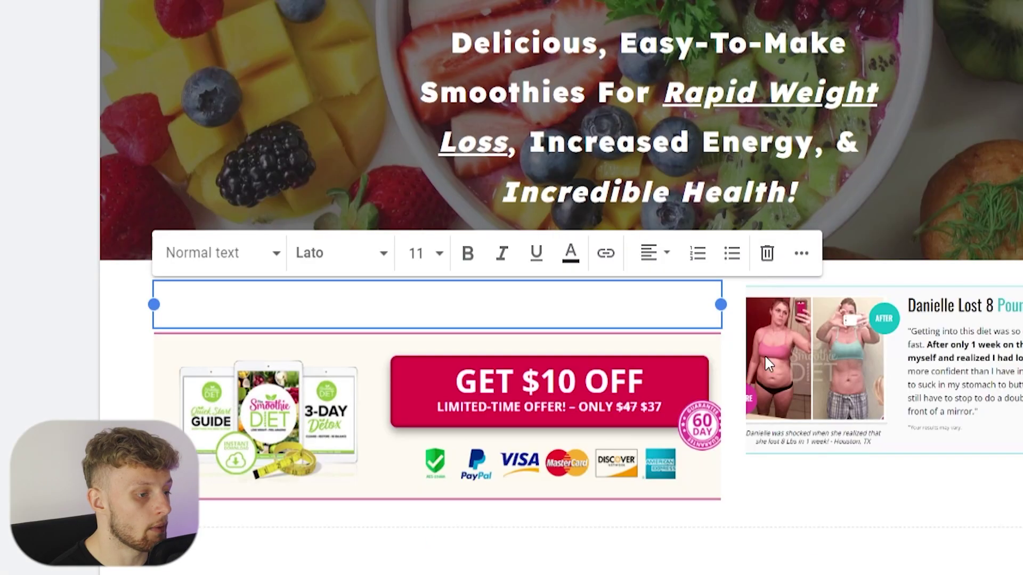
Step: Paste the copied paragraphs and delete the second, keeping the one ending 'and stays off.'
key("ctrl+v")
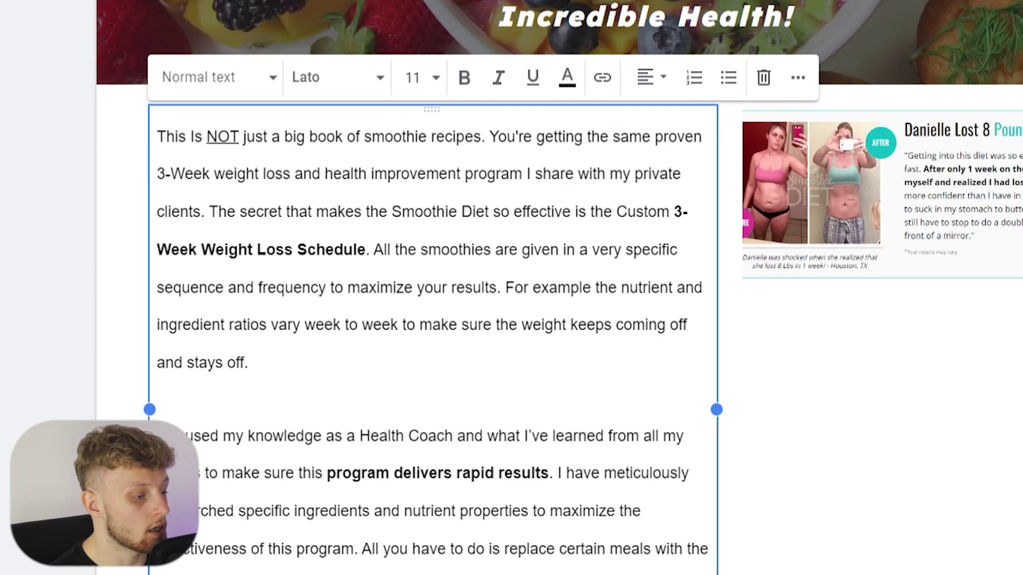
key("ctrl+a")
left_click(419, 325)
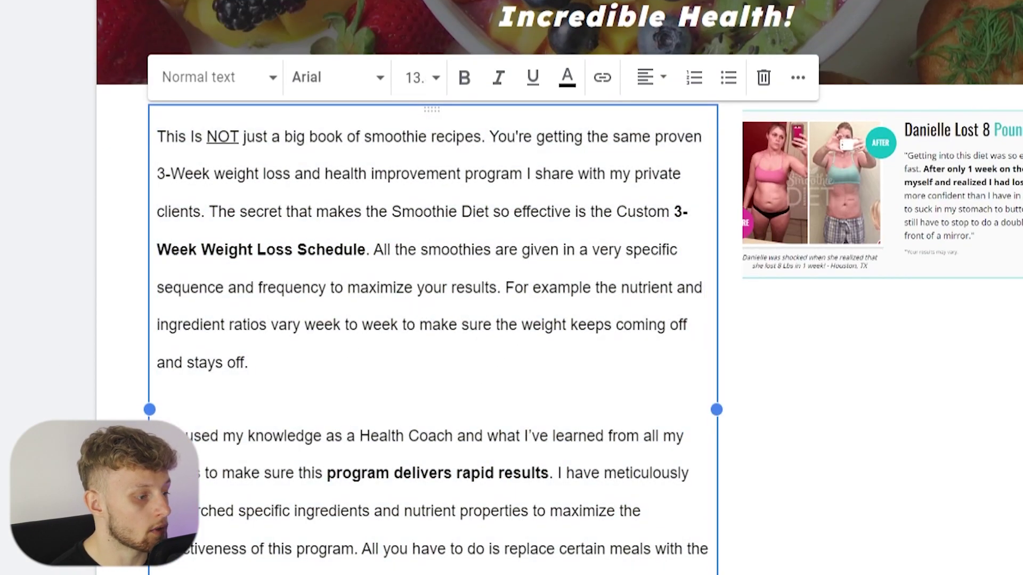
left_click_drag(687, 572, 174, 436)
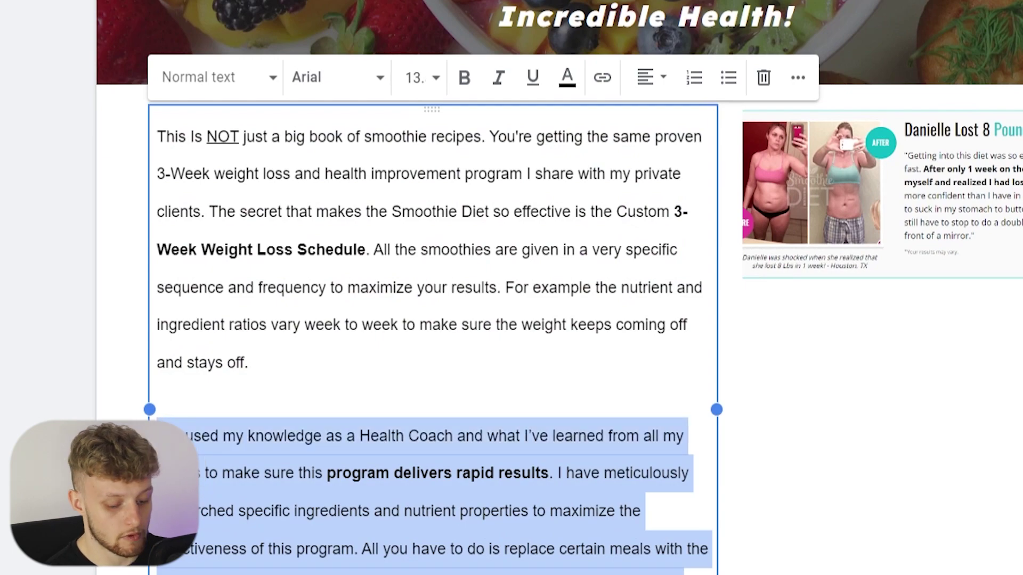
key("BackSpace")
key("BackSpace")
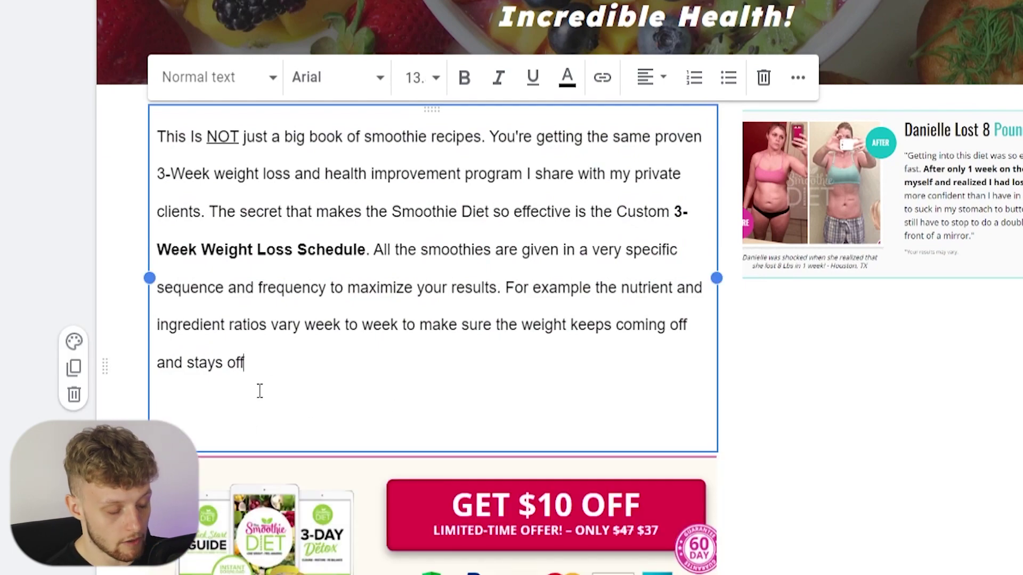
left_click(343, 424)
type(".")
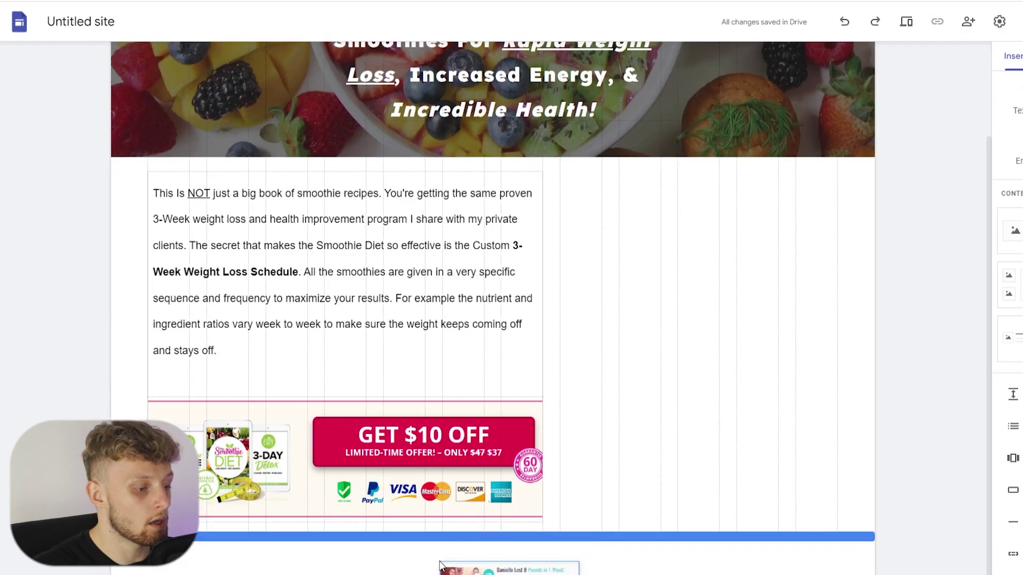
Step: Move the Danielle testimonial image into a new section below and enlarge it
left_click_drag(645, 238, 442, 560)
left_click_drag(560, 478, 208, 546)
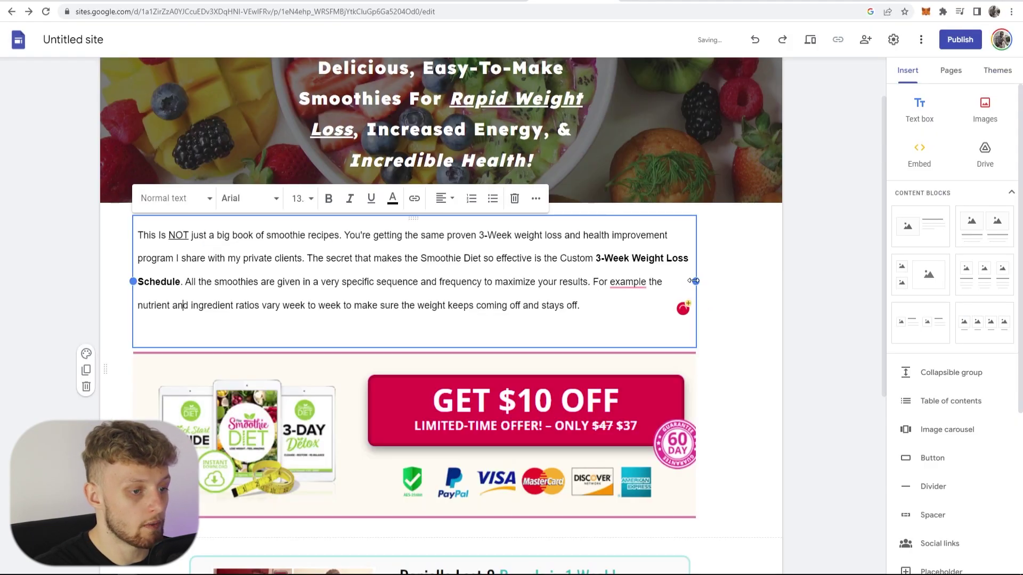
left_click_drag(693, 281, 748, 281)
scroll(523, 278, "down", 3)
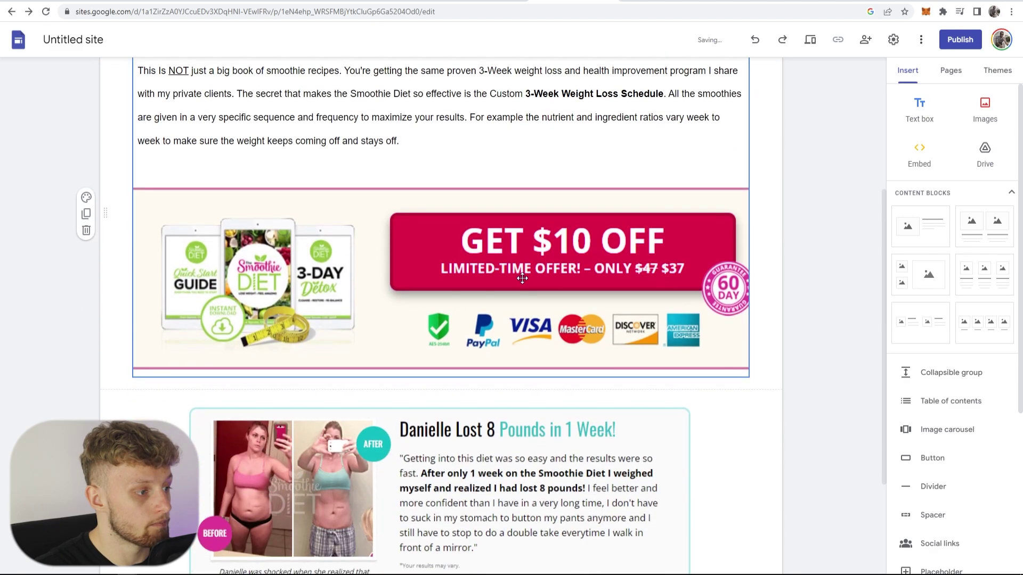
Step: Undo the widening of the paragraph and banner block and review the page
key("ctrl+z")
scroll(646, 228, "up", 1)
scroll(587, 268, "down", 4)
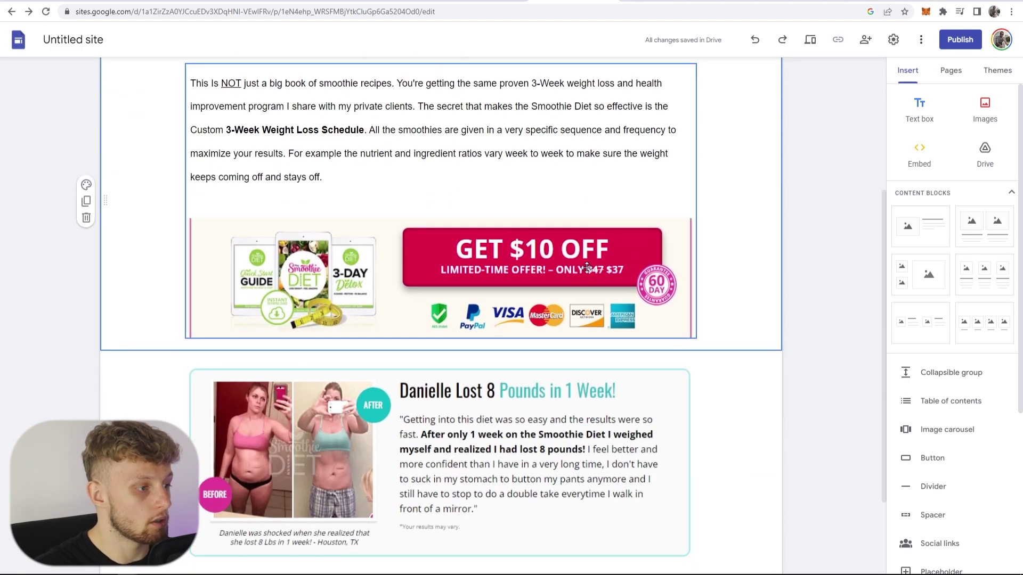
scroll(587, 268, "up", 4)
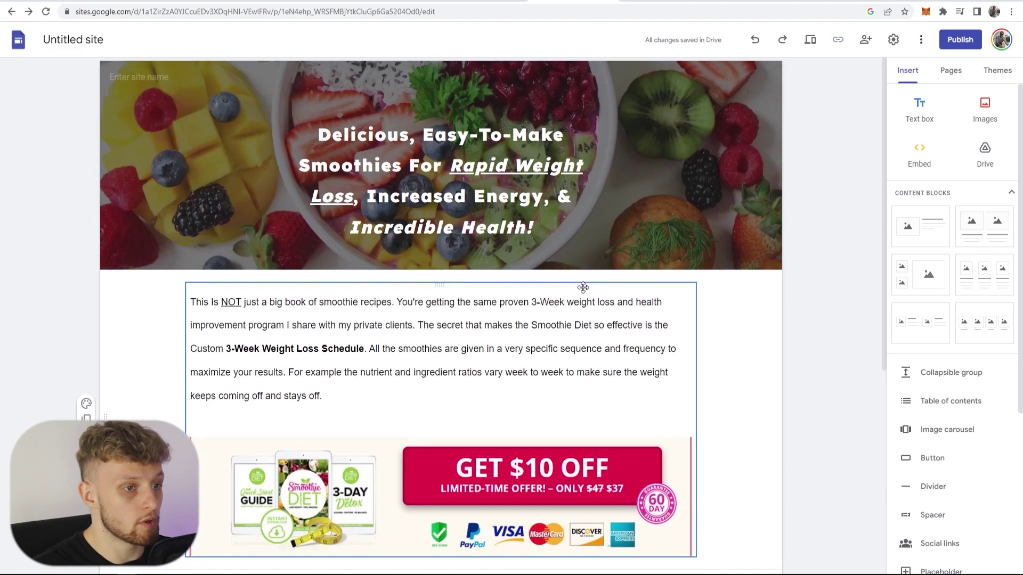
scroll(583, 288, "down", 2)
scroll(456, 229, "down", 3)
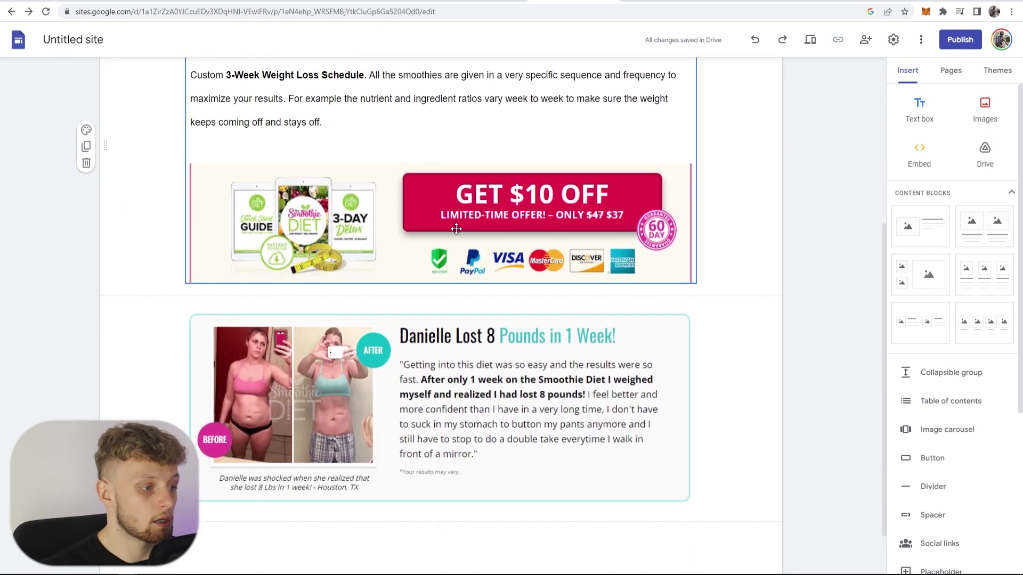
scroll(464, 239, "down", 1)
scroll(469, 250, "up", 4)
scroll(586, 320, "up", 2)
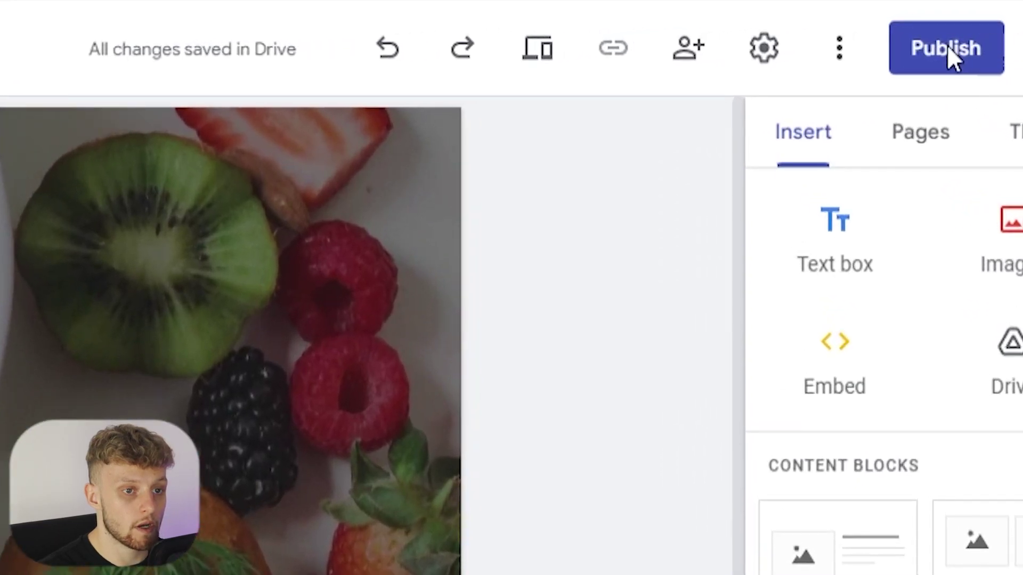
Step: Publish the site at web address smoothiedietfor123, dropping the forbidden word youtube
left_click(948, 45)
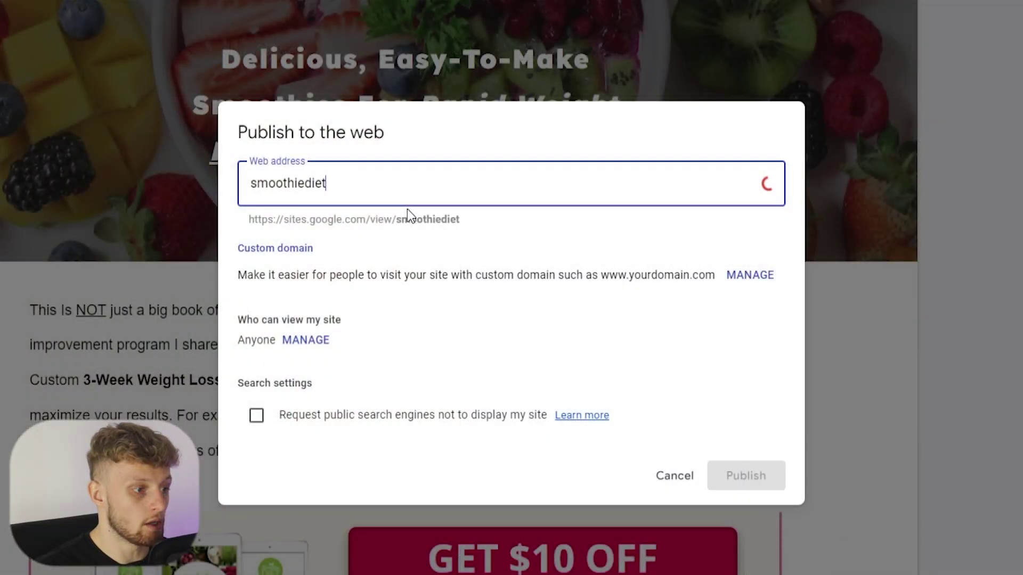
type("f")
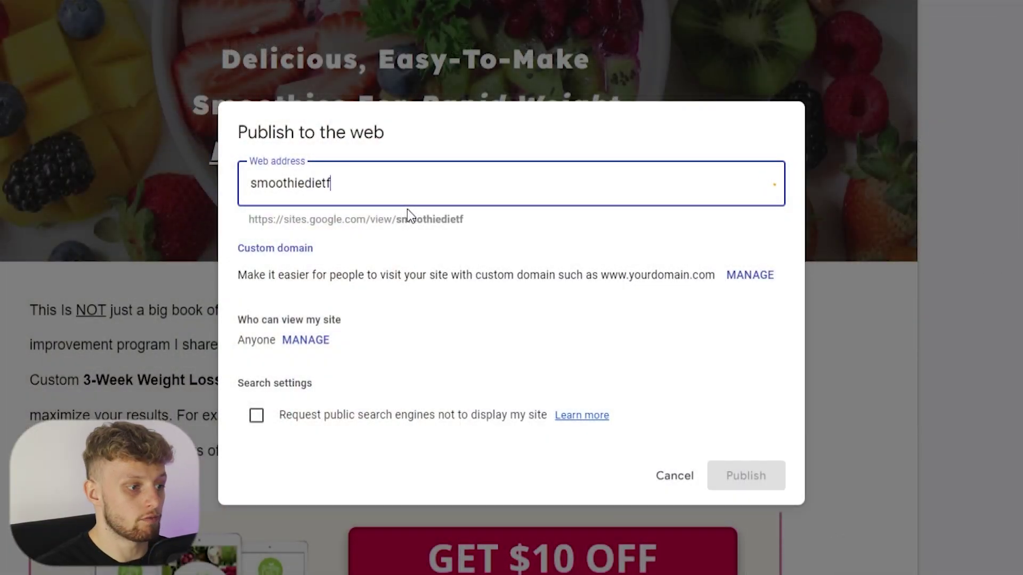
type("oryoutube")
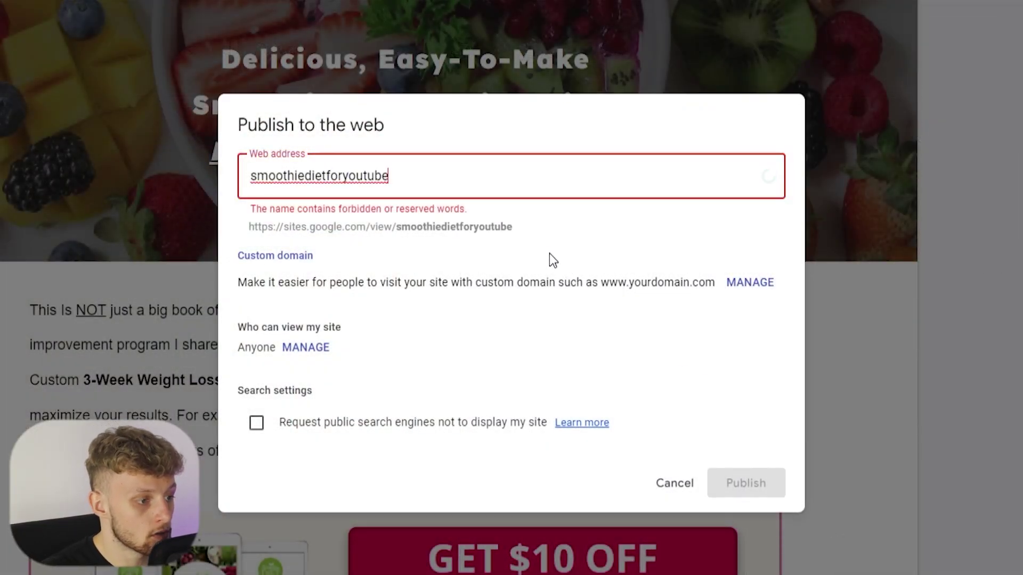
type("`1")
key("BackSpace")
type("123")
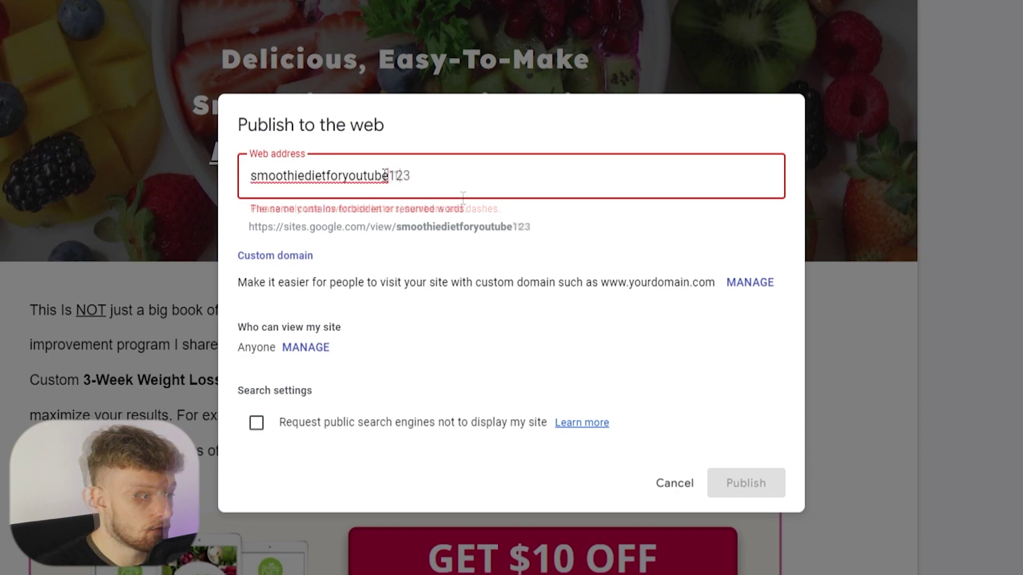
left_click_drag(389, 176, 343, 177)
key("BackSpace")
key("BackSpace")
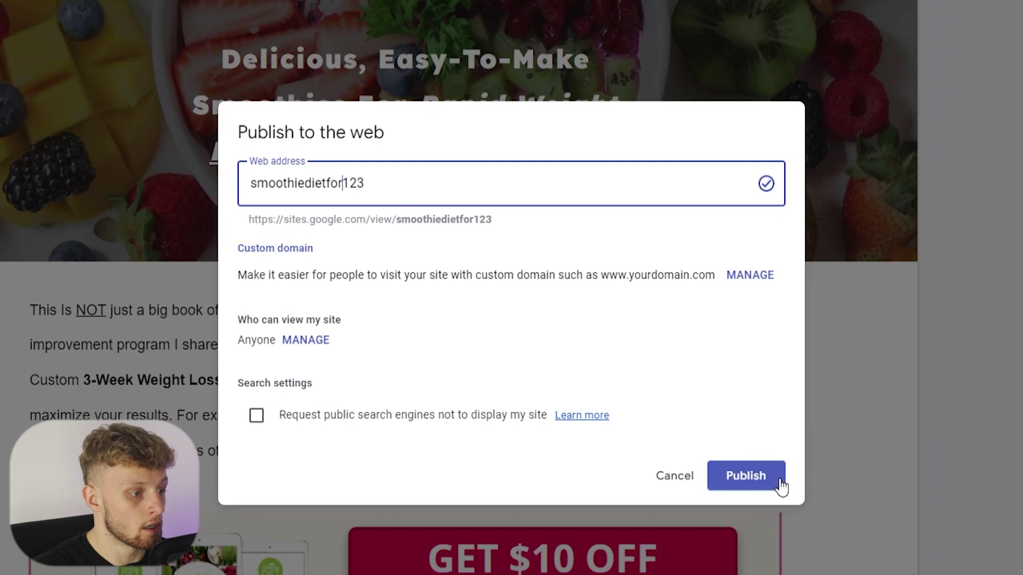
left_click(765, 483)
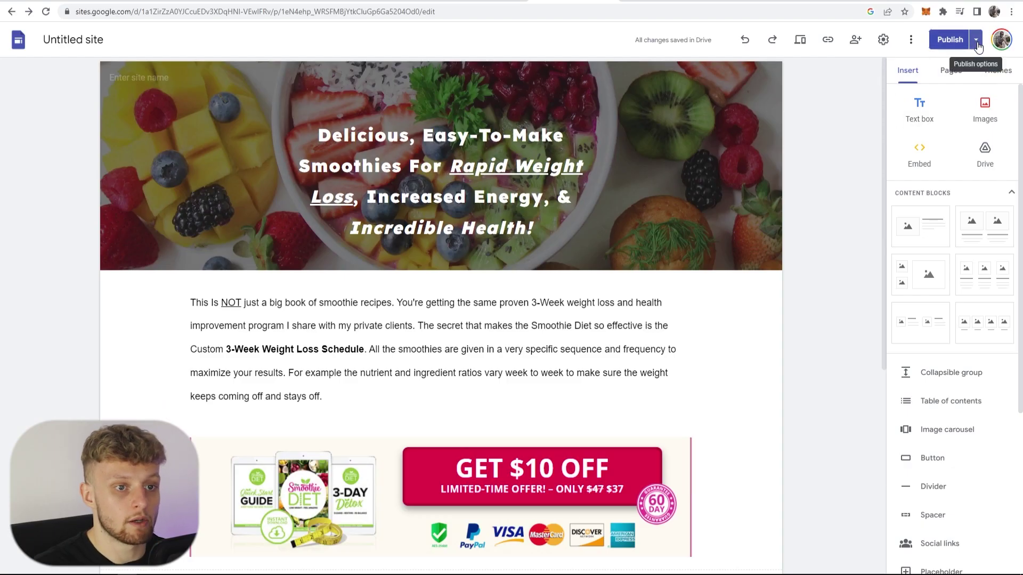
left_click(973, 44)
left_click(866, 97)
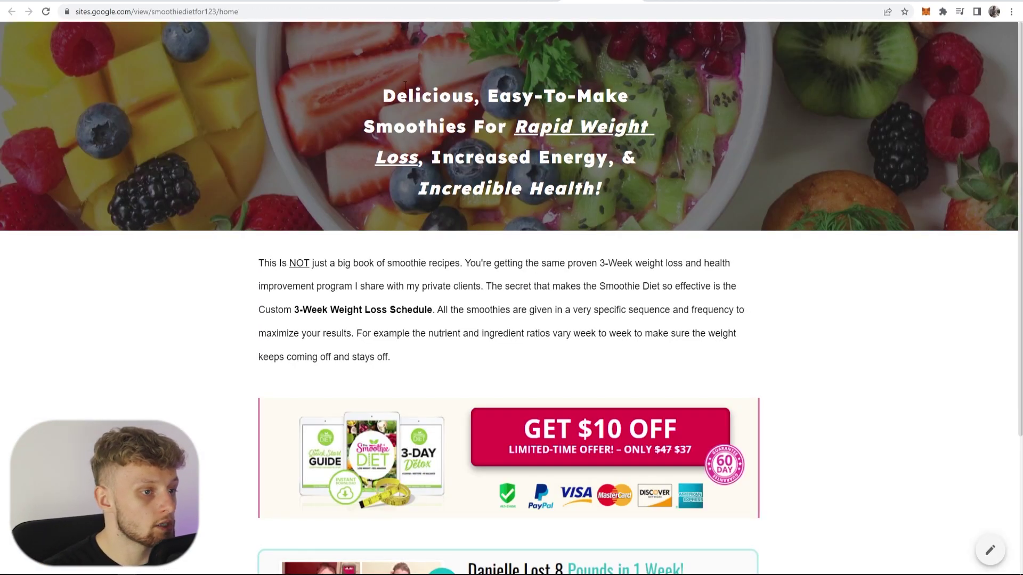
triple_click(405, 85)
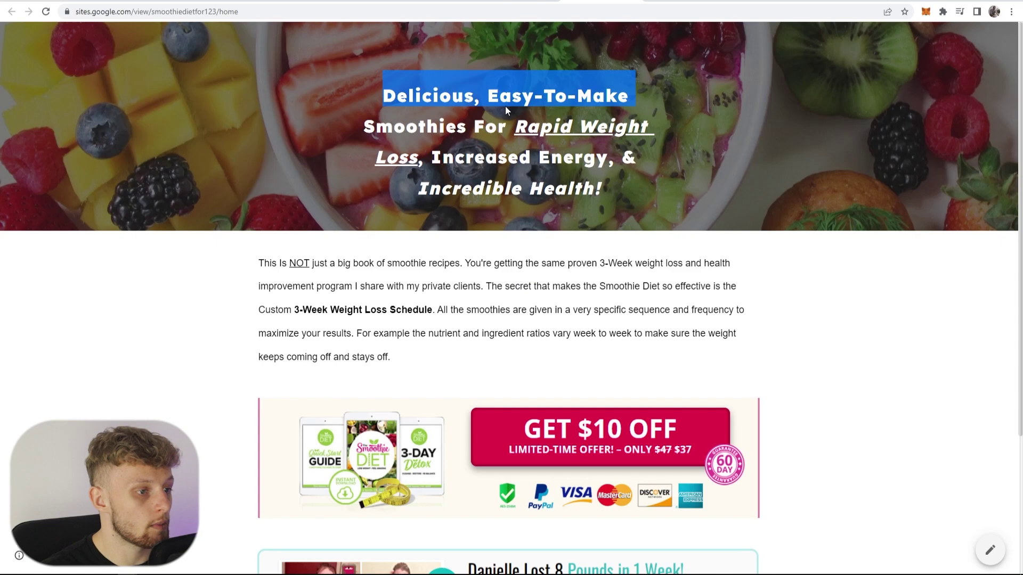
left_click(280, 171)
scroll(280, 172, "down", 2)
left_click_drag(257, 153, 673, 177)
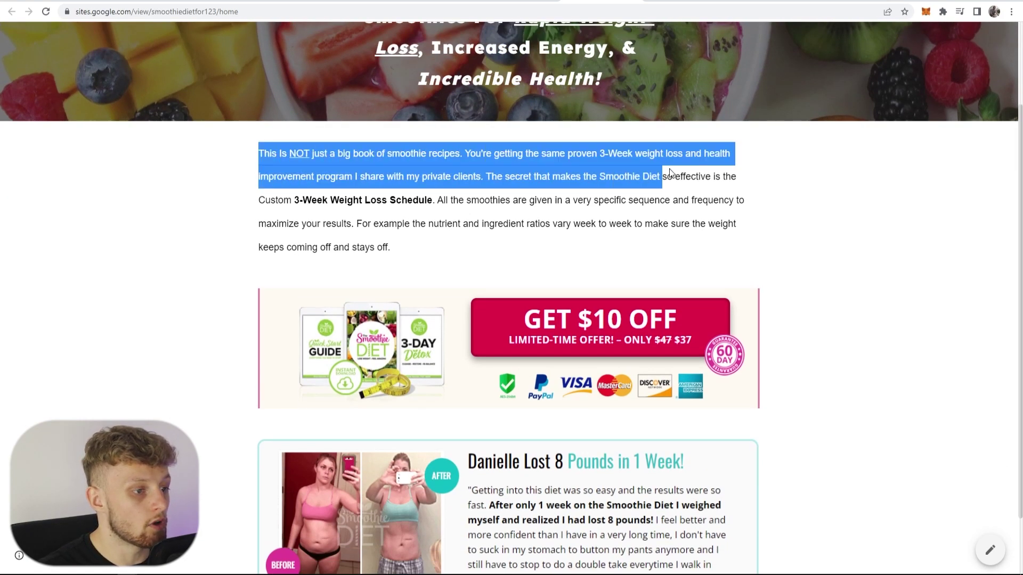
left_click(668, 177)
scroll(612, 228, "down", 2)
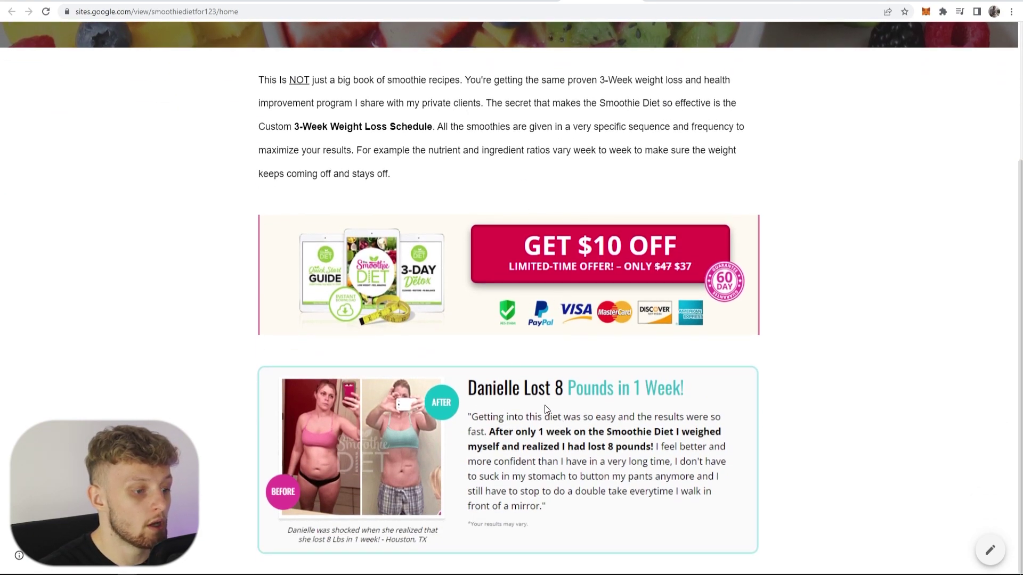
scroll(550, 408, "up", 1)
scroll(602, 386, "up", 2)
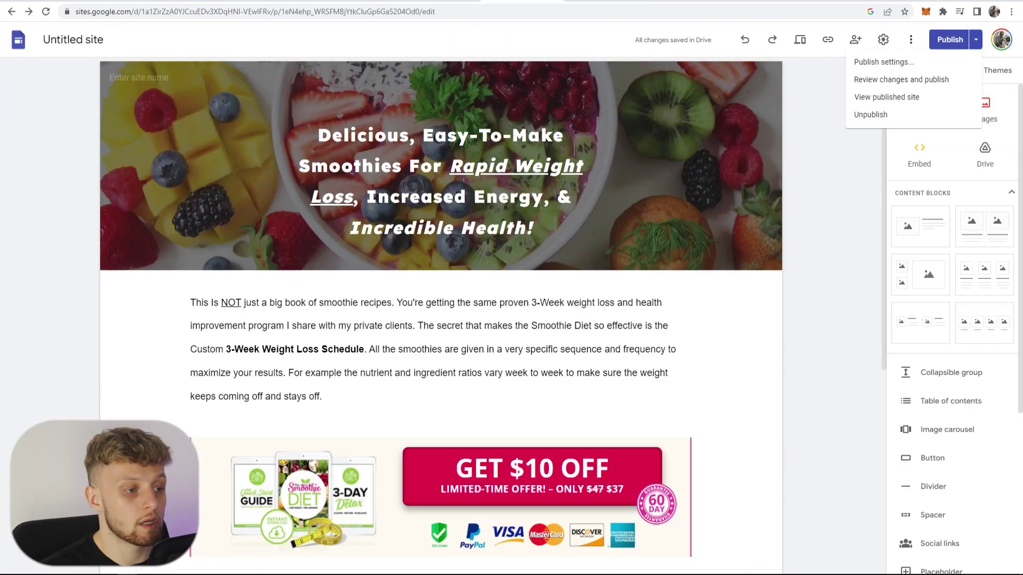
Step: Reposition the paragraph and banner block, then start a link on the GET $10 OFF image
scroll(487, 394, "down", 1)
scroll(487, 394, "down", 1)
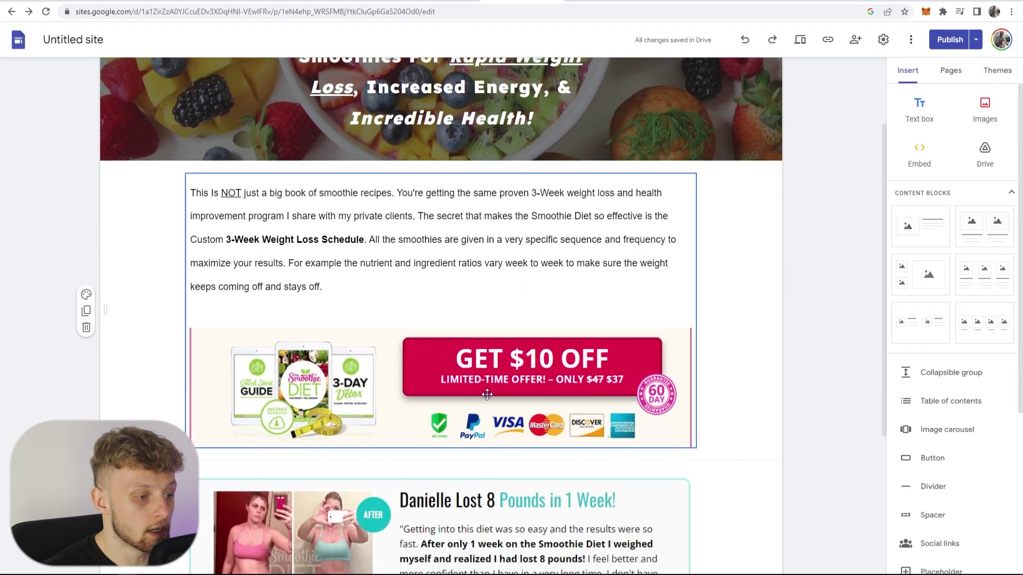
left_click_drag(424, 379, 595, 388)
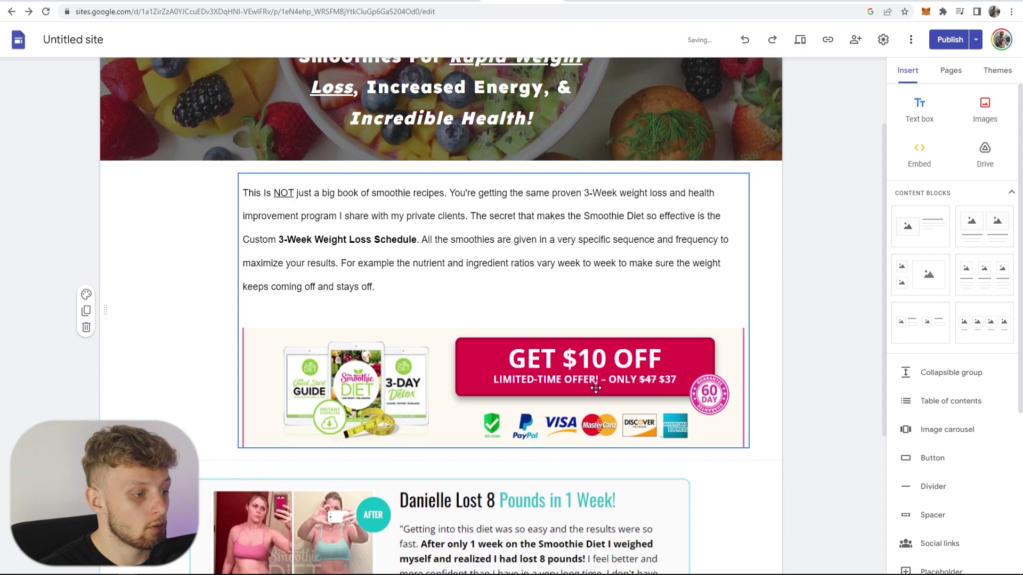
left_click(395, 368)
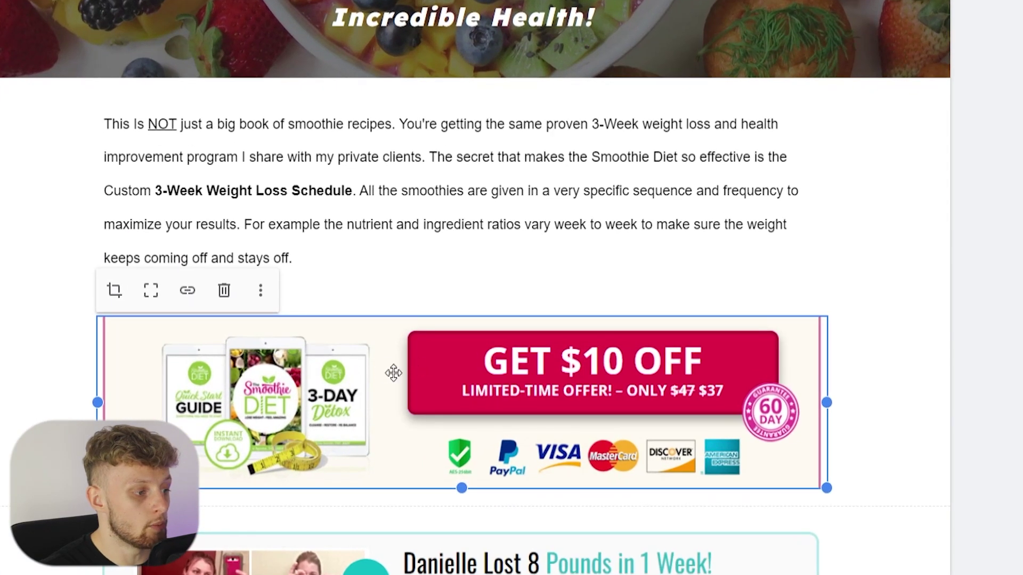
left_click(187, 290)
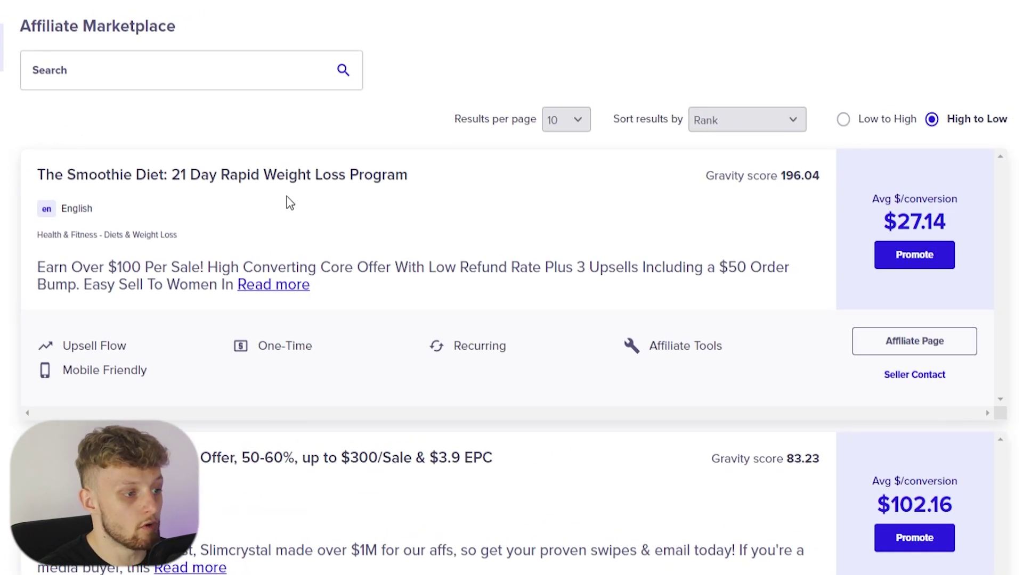
Step: Generate a Smoothie Diet HopLink under nickname hbradley and copy it
left_click(915, 256)
left_click(208, 288)
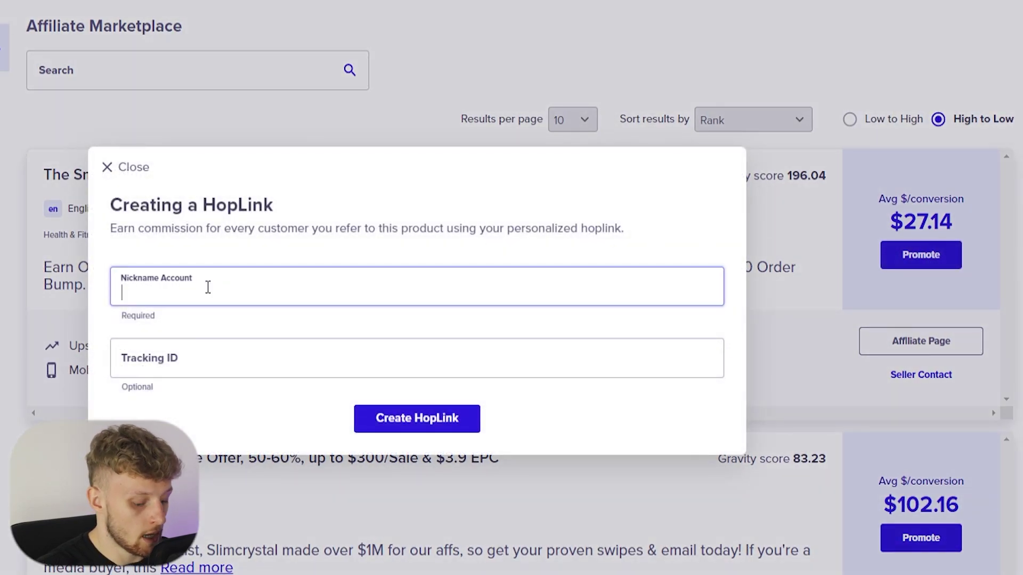
type("radley")
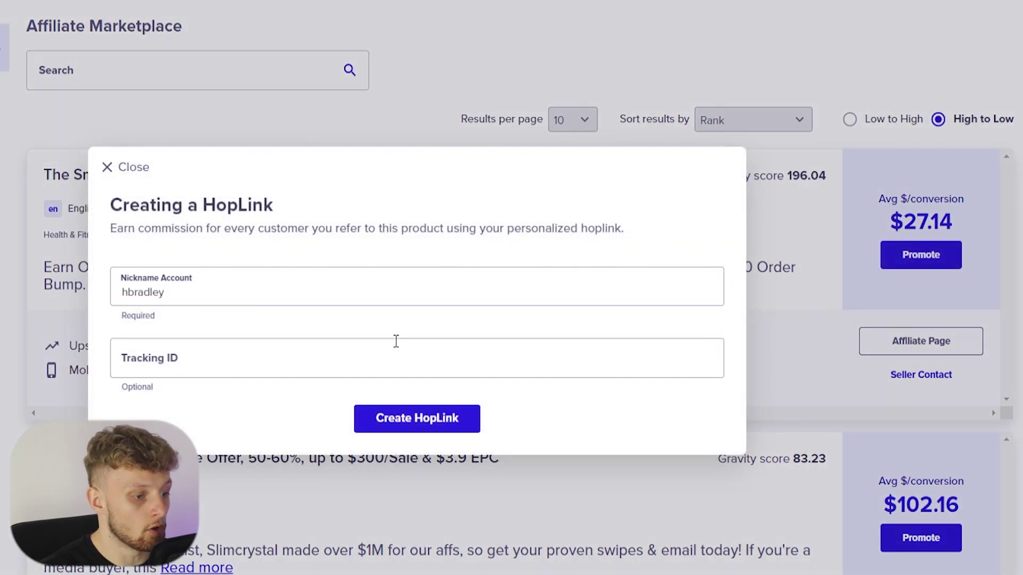
left_click(405, 419)
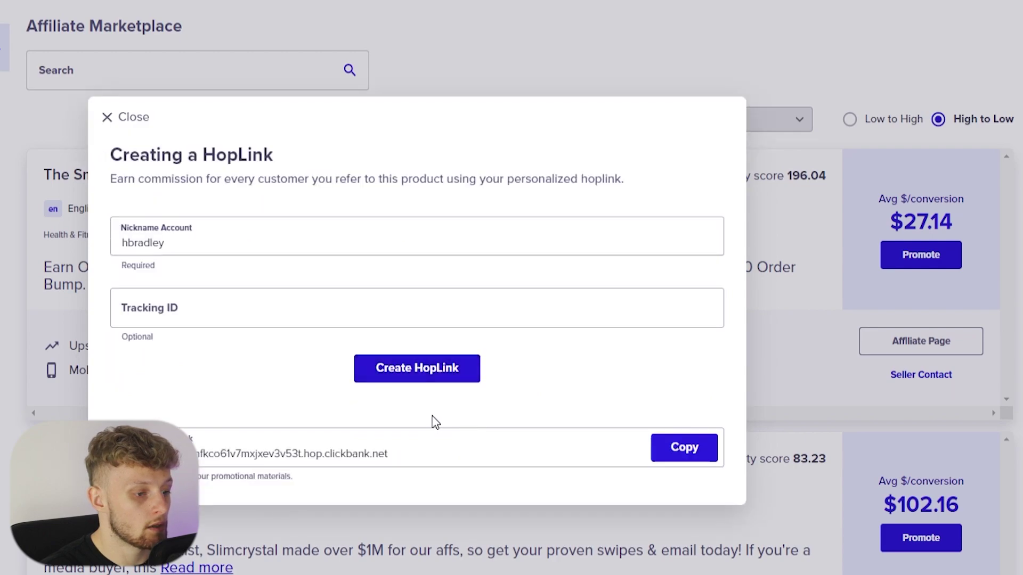
left_click(682, 448)
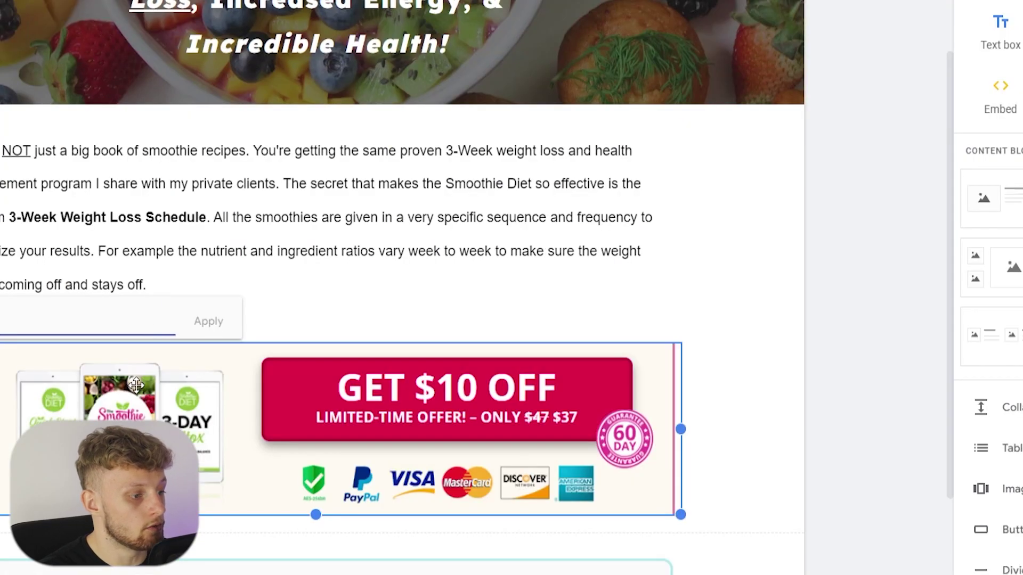
Step: Link the offer image to the pasted HopLink and test the banner on the live site
key("ctrl+v")
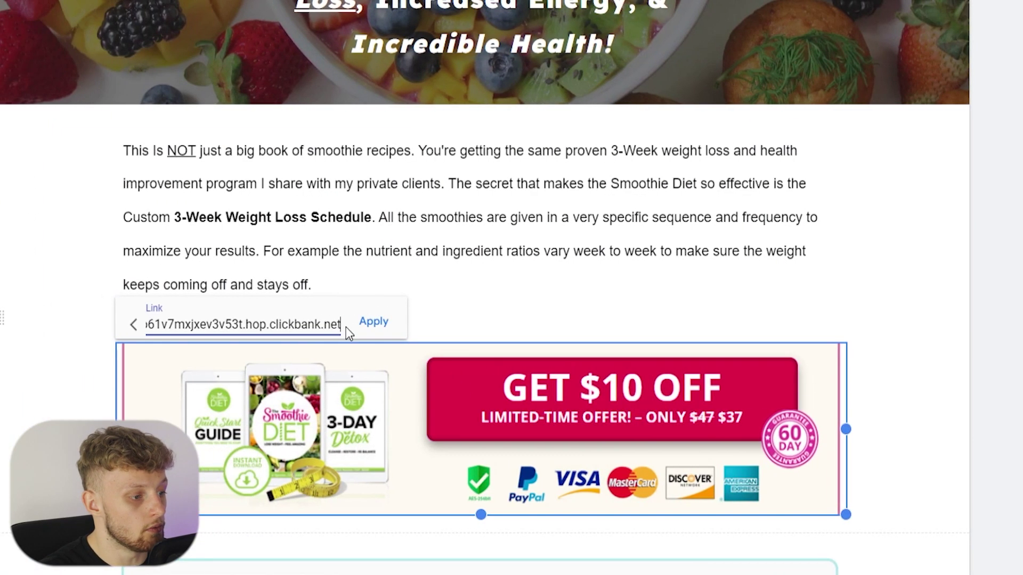
left_click(373, 322)
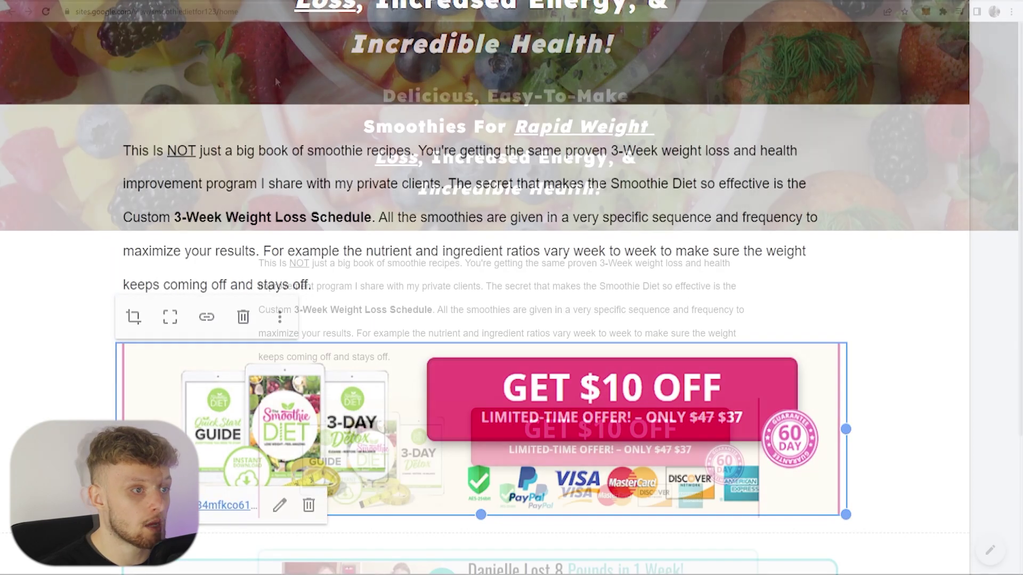
scroll(458, 184, "down", 2)
scroll(519, 199, "up", 2)
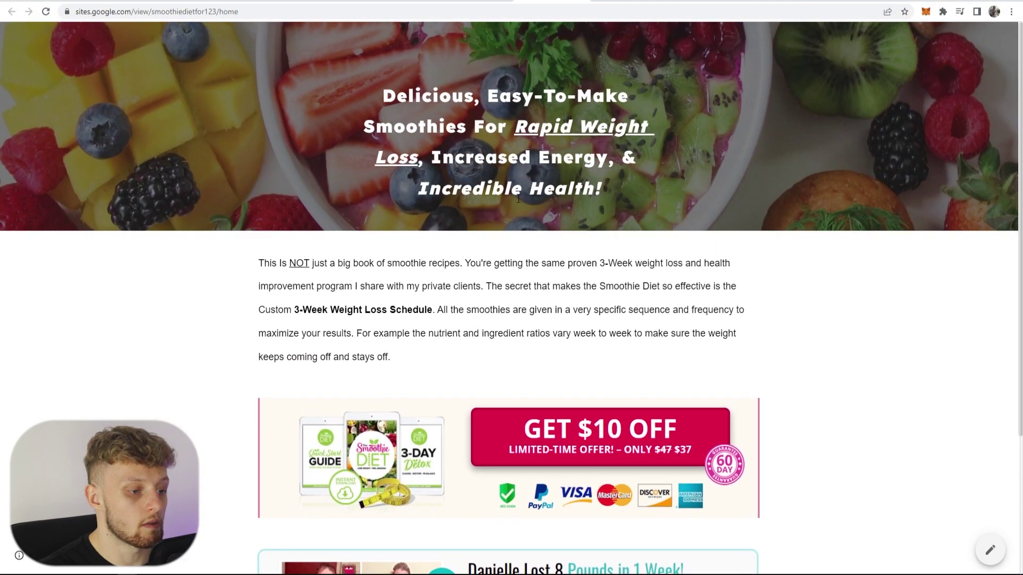
scroll(519, 198, "down", 3)
left_click(492, 266)
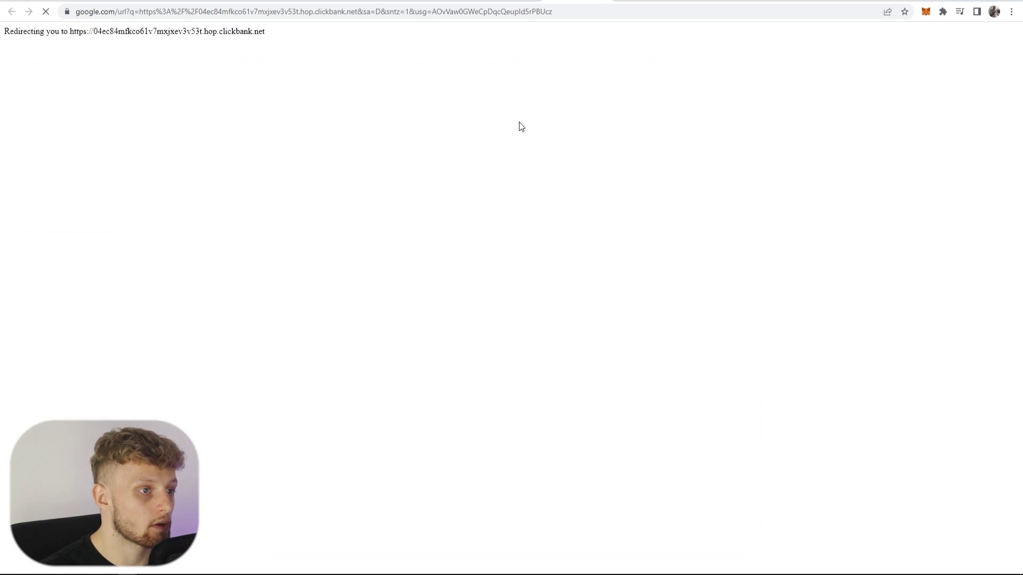